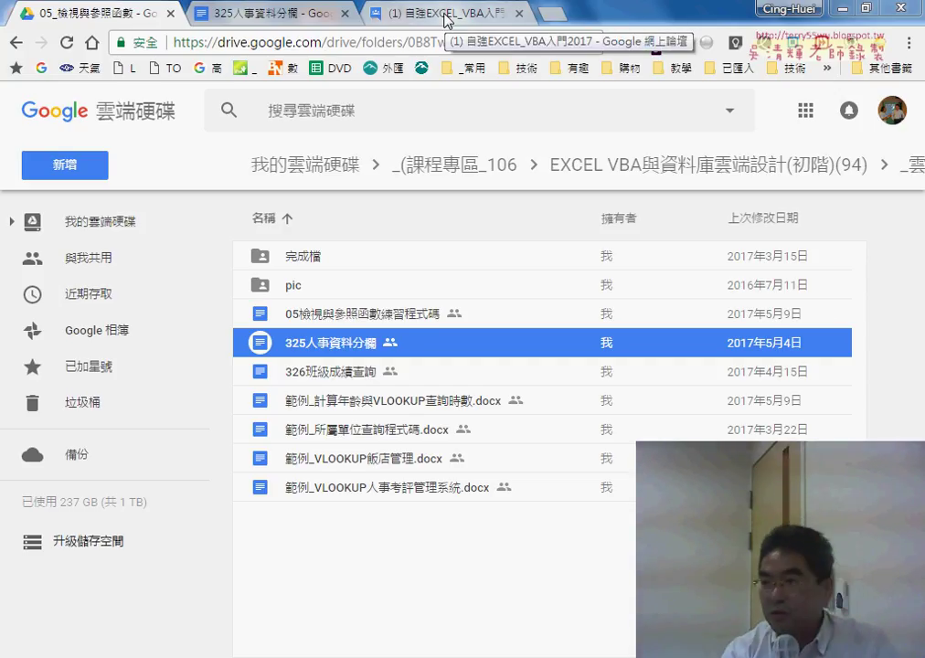
- Switch to Google Groups and scroll to the 自強EXCEL_VBA入門2017 class-session topic list
{"action": "left_click", "coordinate": [447, 15]}
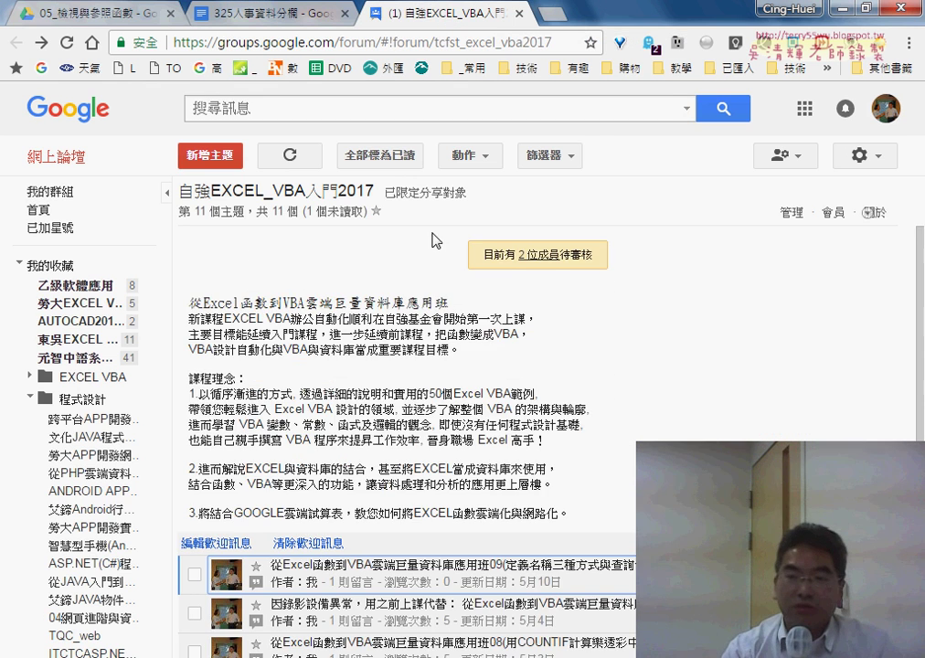
{"action": "scroll", "coordinate": [530, 384], "scroll_direction": "down", "scroll_amount": 4}
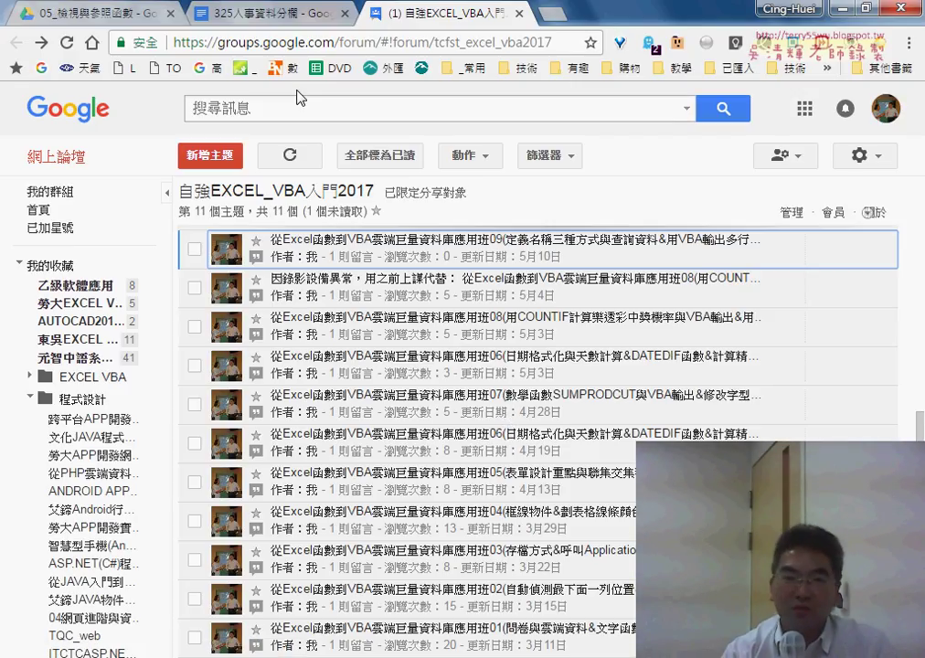
- In Drive, go up to the course folder, then into _雲端白板畫面 and 05_檢視與參照函數
{"action": "left_click", "coordinate": [87, 12]}
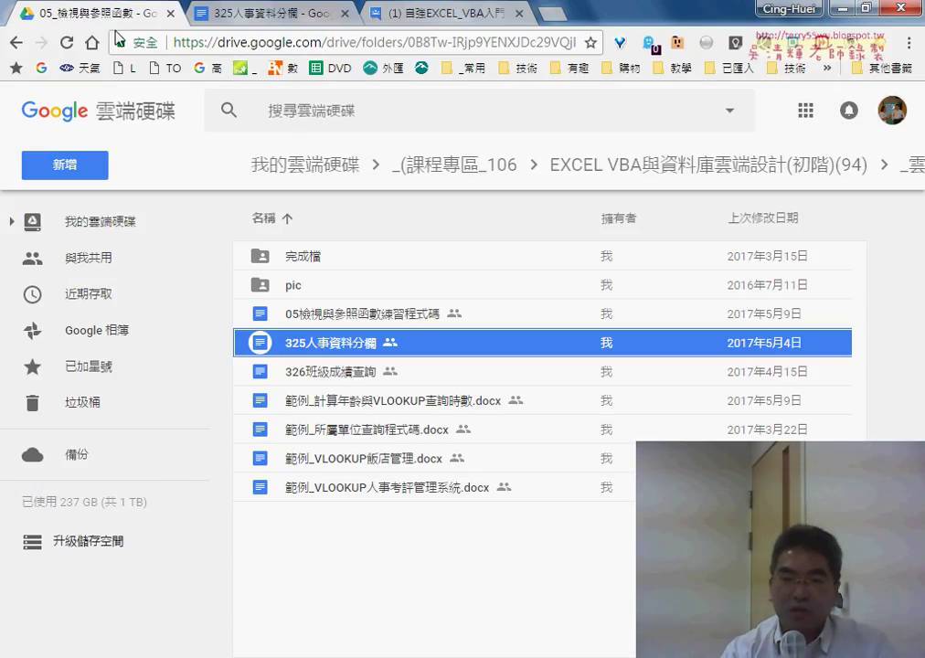
{"action": "left_click", "coordinate": [708, 170]}
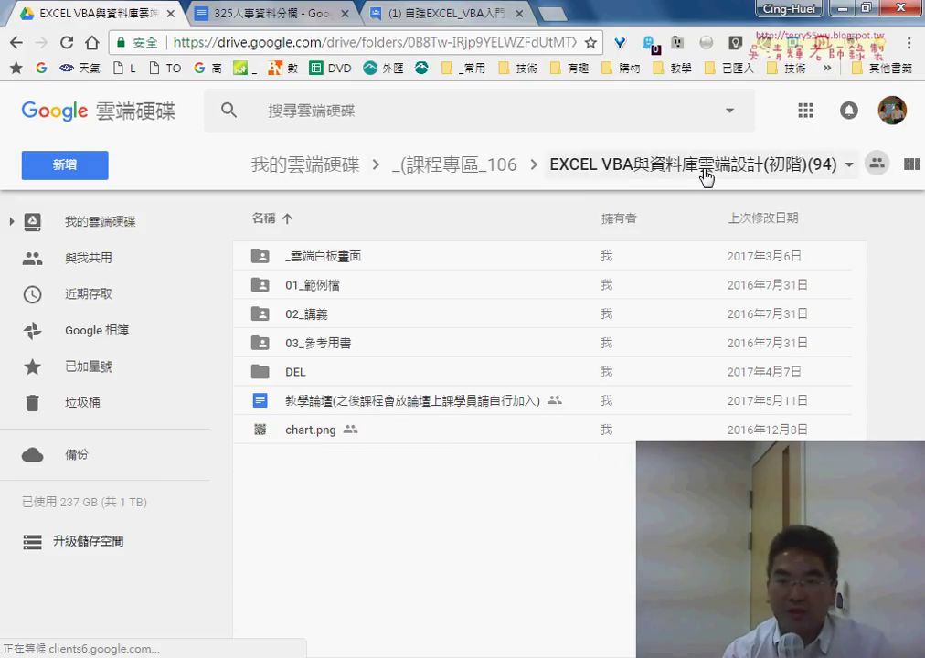
{"action": "double_click", "coordinate": [339, 262]}
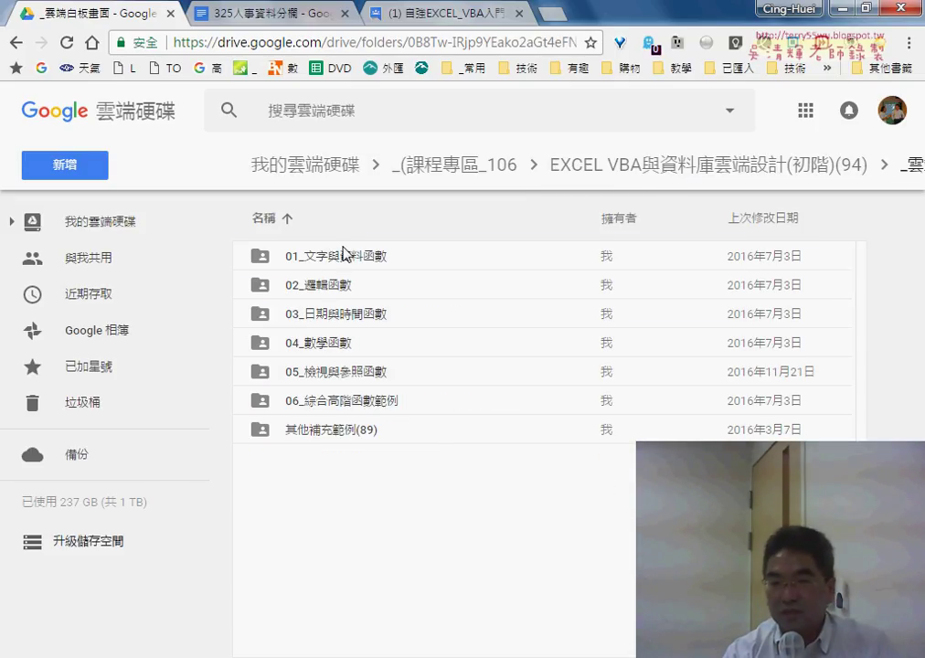
{"action": "left_click", "coordinate": [343, 250]}
{"action": "left_click", "coordinate": [326, 377]}
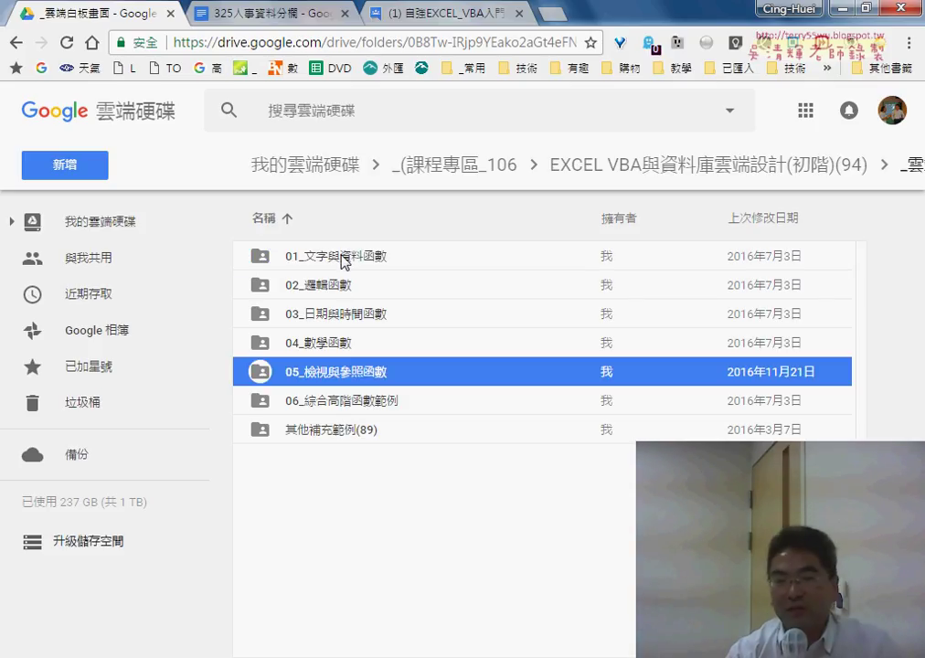
{"action": "double_click", "coordinate": [353, 384]}
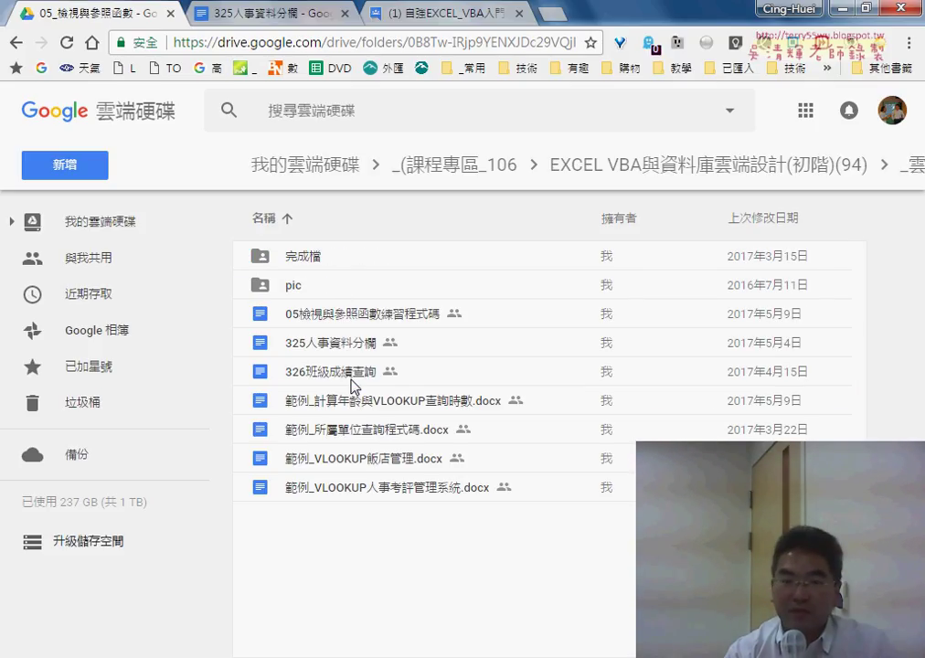
- Open 範例_VLOOKUP飯店管理.docx from the 05_檢視與參照函數 folder listing
{"action": "double_click", "coordinate": [356, 469]}
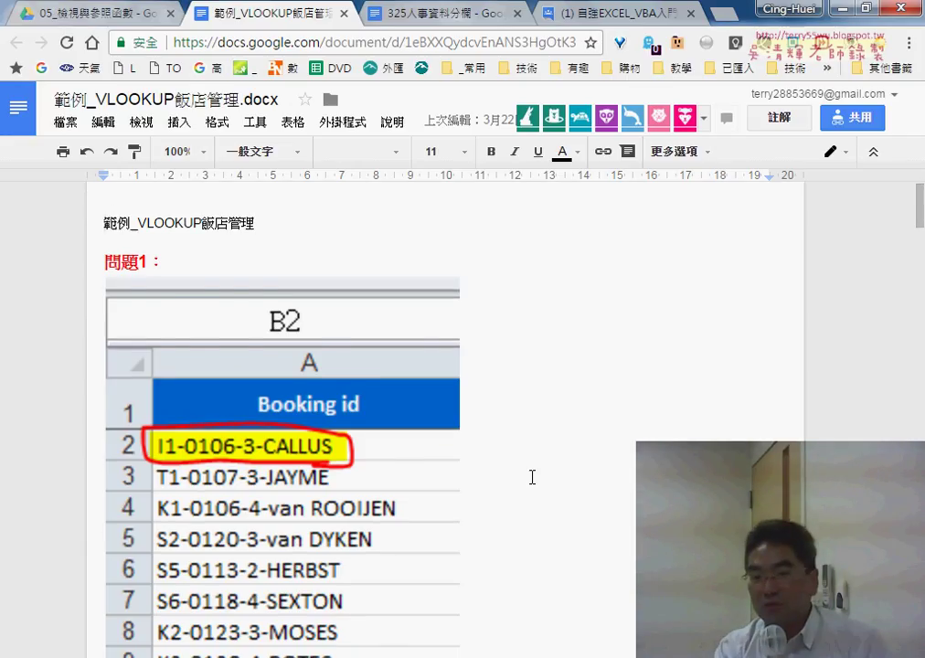
- Scroll the hotel example down to the 2.解答 VLOOKUP and TEXT Booking id formula
{"action": "scroll", "coordinate": [531, 477], "scroll_direction": "down", "scroll_amount": 5}
{"action": "scroll", "coordinate": [535, 478], "scroll_direction": "down", "scroll_amount": 2}
{"action": "scroll", "coordinate": [537, 476], "scroll_direction": "down", "scroll_amount": 3}
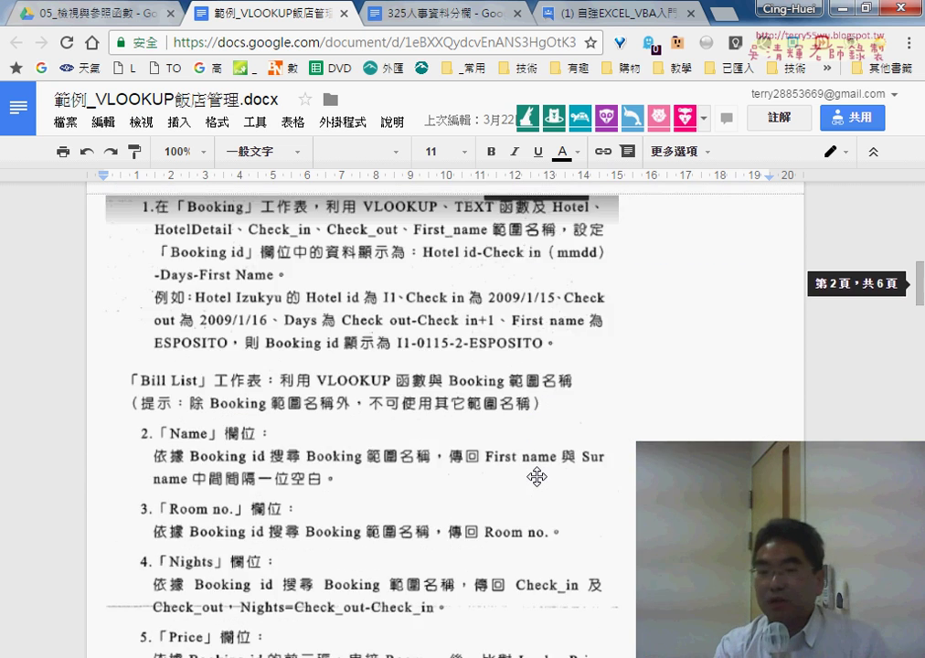
{"action": "scroll", "coordinate": [537, 477], "scroll_direction": "down", "scroll_amount": 4}
{"action": "scroll", "coordinate": [537, 477], "scroll_direction": "down", "scroll_amount": 3}
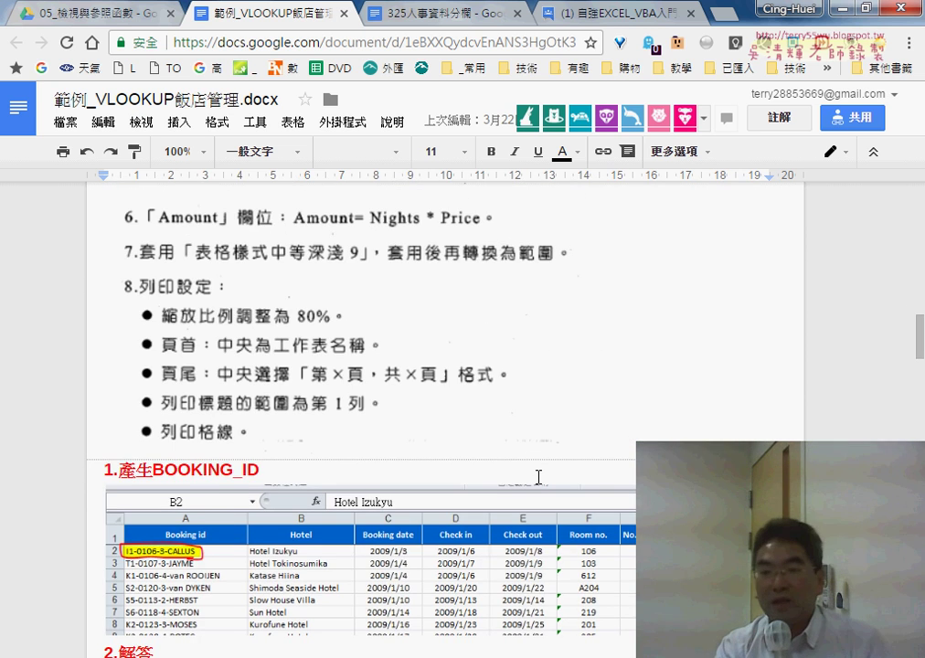
{"action": "scroll", "coordinate": [539, 477], "scroll_direction": "down", "scroll_amount": 3}
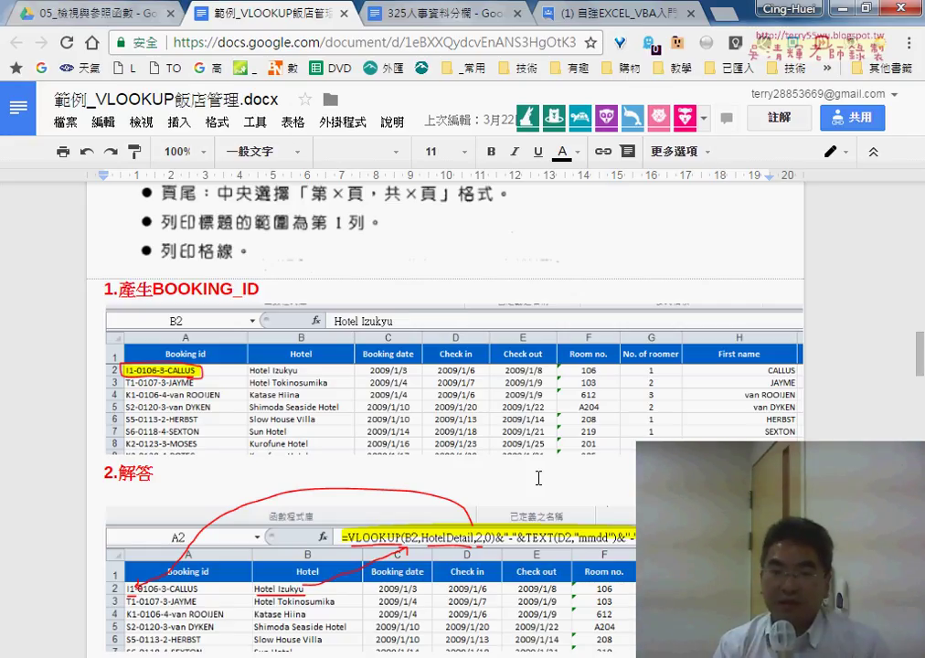
{"action": "scroll", "coordinate": [539, 478], "scroll_direction": "down", "scroll_amount": 2}
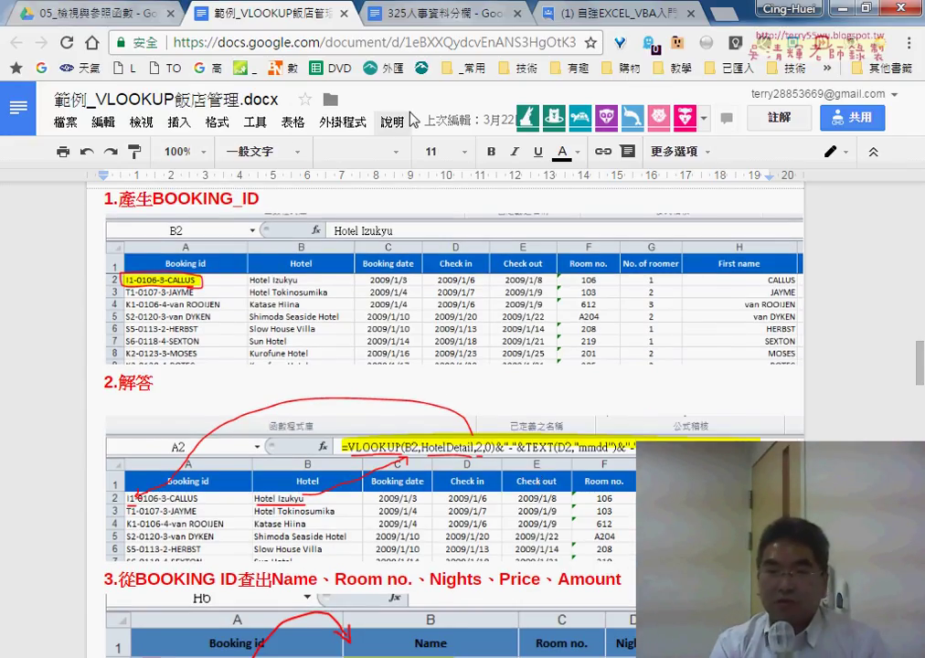
- Close the 範例_VLOOKUP飯店管理.docx tab to return to the 05_檢視與參照函數 listing
{"action": "left_click", "coordinate": [345, 15]}
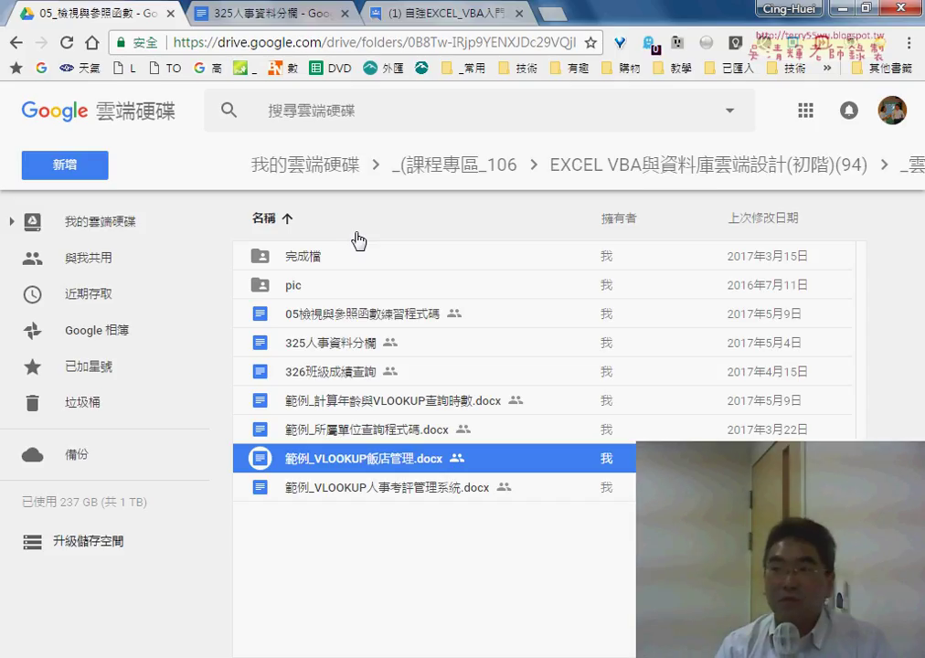
{"action": "mouse_move", "coordinate": [96, 542]}
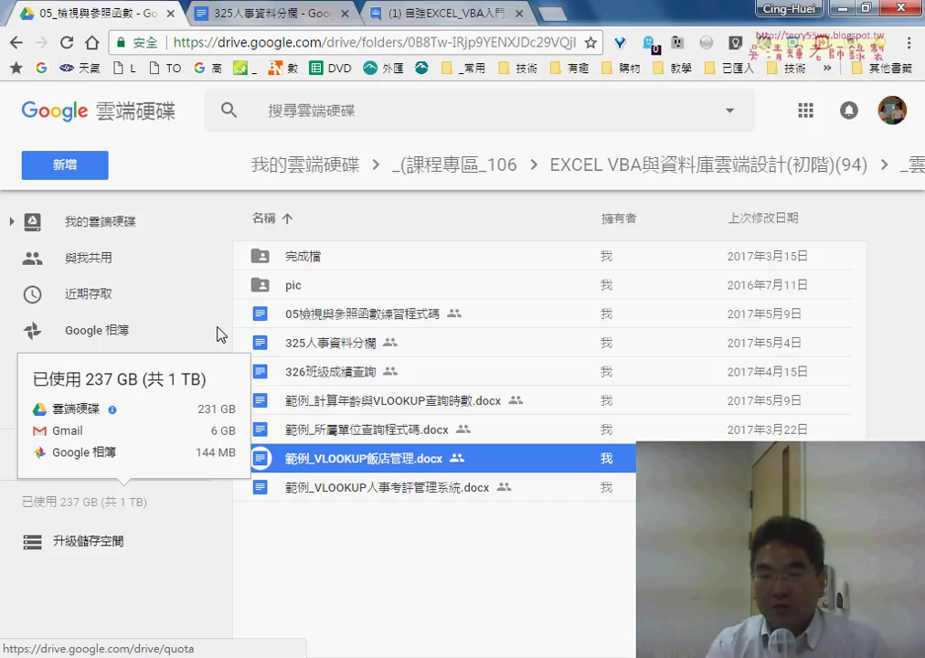
{"action": "left_click", "coordinate": [272, 16]}
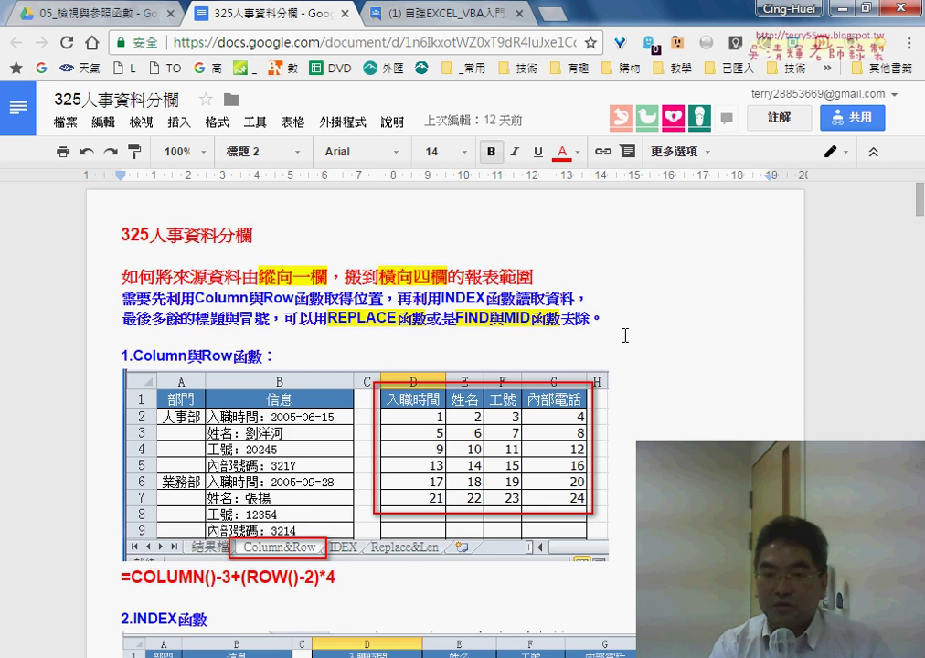
{"action": "scroll", "coordinate": [639, 338], "scroll_direction": "down", "scroll_amount": 4}
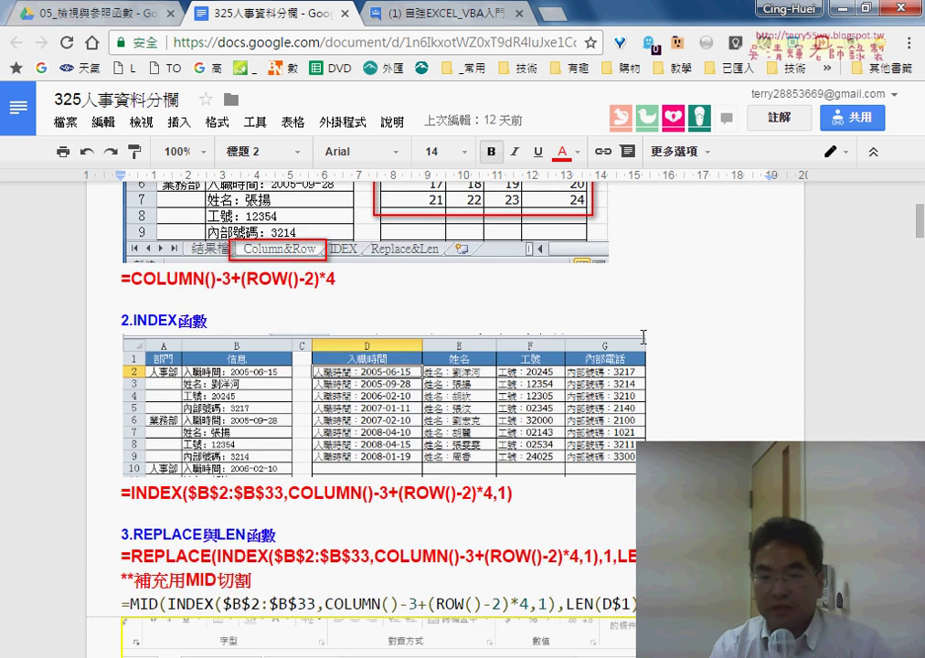
{"action": "left_click_drag", "start_coordinate": [134, 429], "coordinate": [184, 433]}
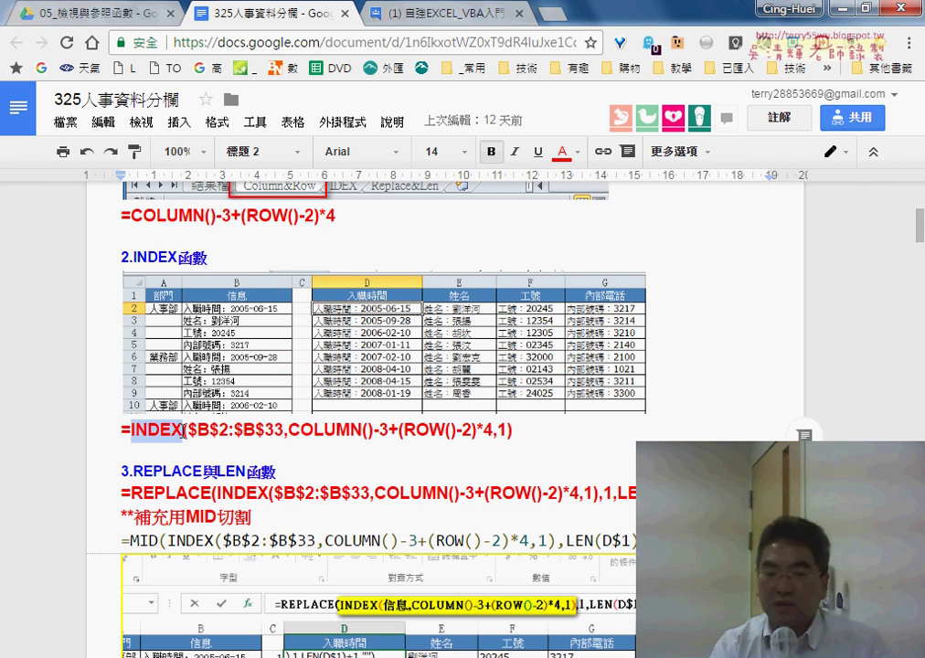
{"action": "scroll", "coordinate": [690, 439], "scroll_direction": "down", "scroll_amount": 5}
{"action": "scroll", "coordinate": [690, 439], "scroll_direction": "down", "scroll_amount": 3}
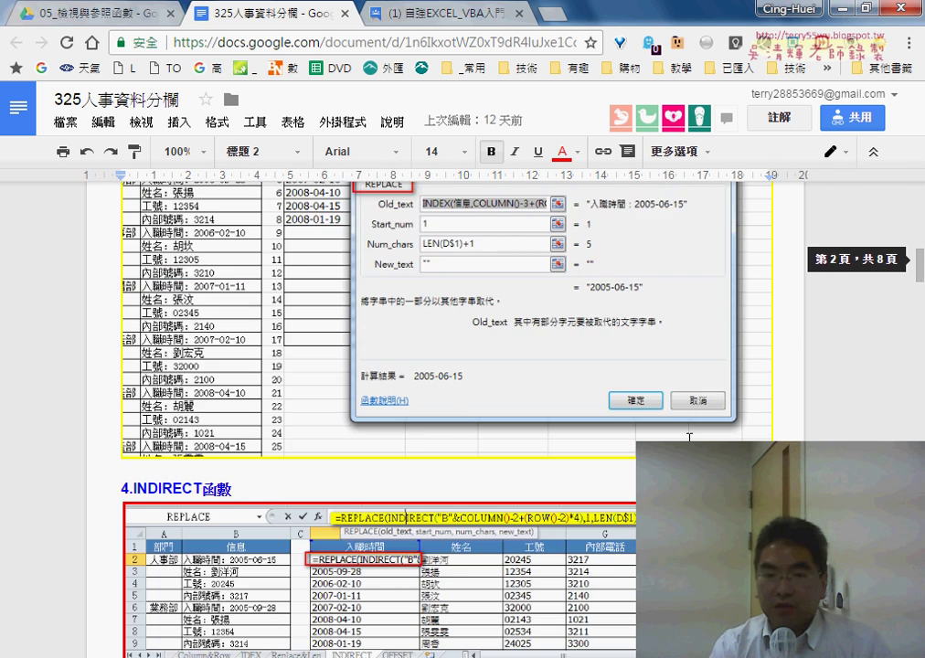
{"action": "scroll", "coordinate": [690, 439], "scroll_direction": "down", "scroll_amount": 3}
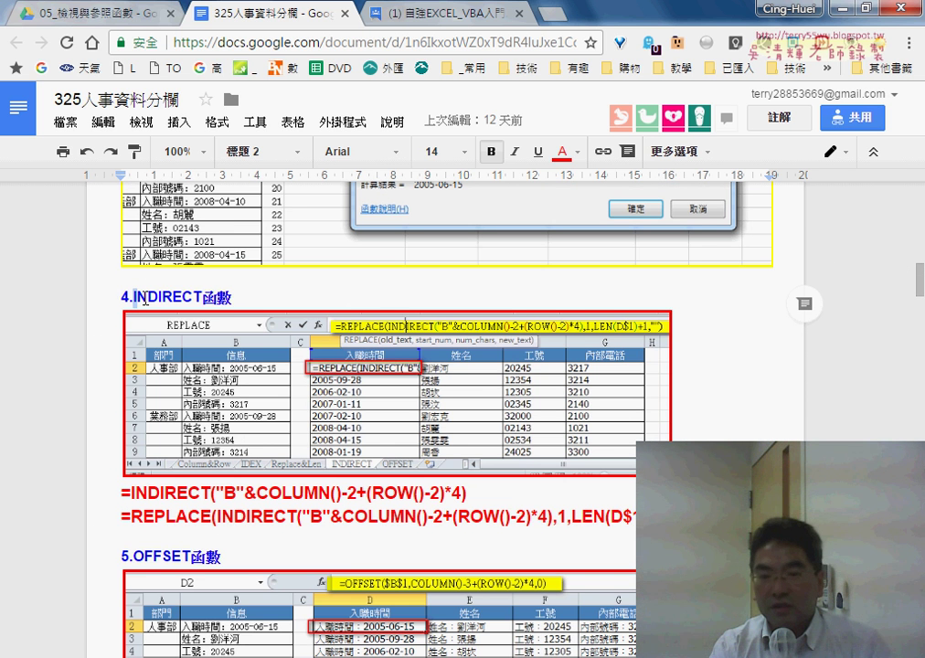
{"action": "left_click_drag", "start_coordinate": [134, 297], "coordinate": [202, 297]}
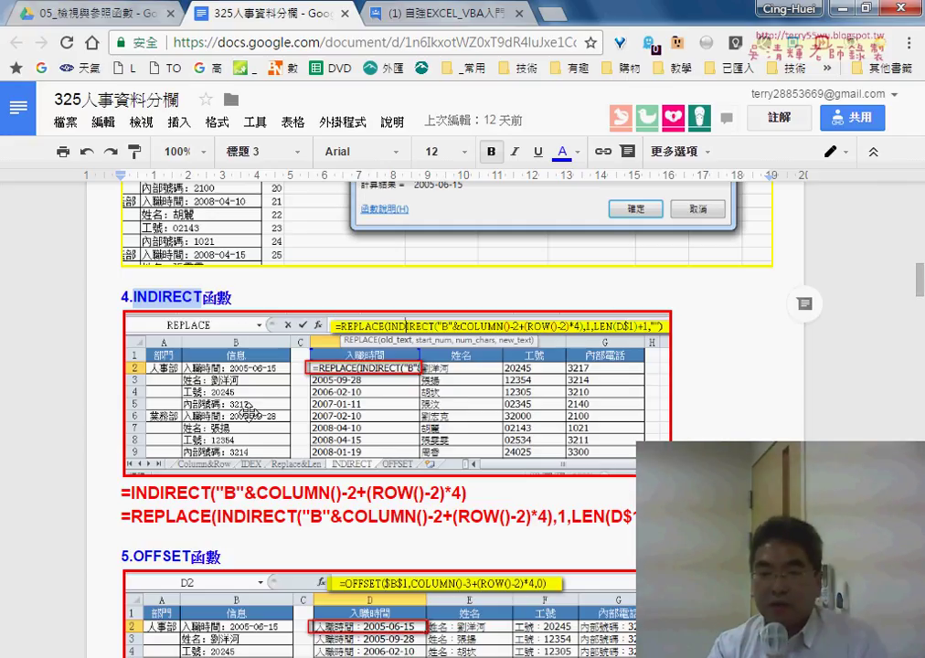
{"action": "scroll", "coordinate": [197, 316], "scroll_direction": "down", "scroll_amount": 2}
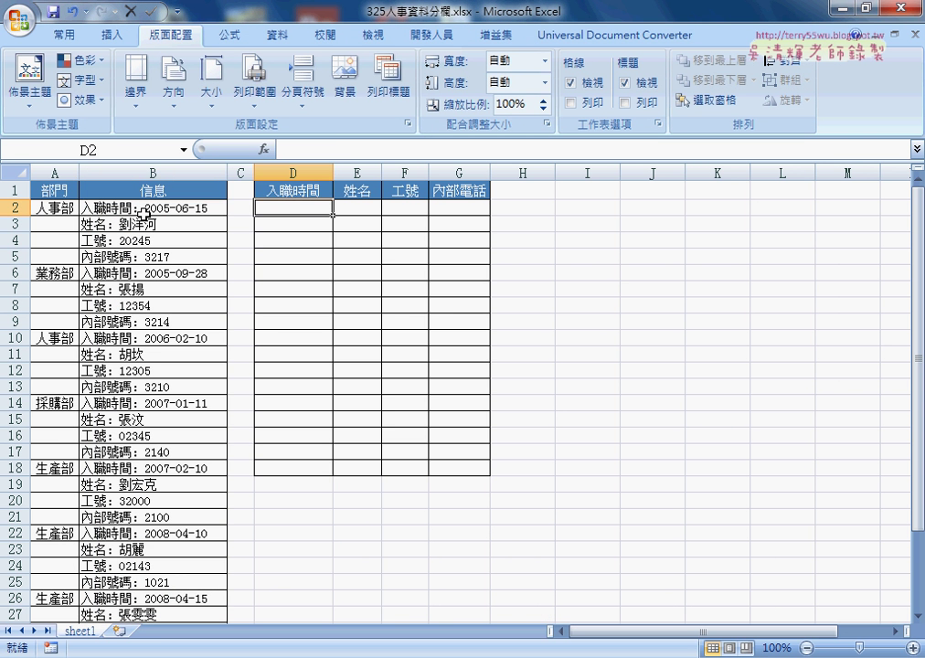
- Insert the INDEX function into cell D2 from the Lookup & Reference category
{"action": "left_click", "coordinate": [142, 210]}
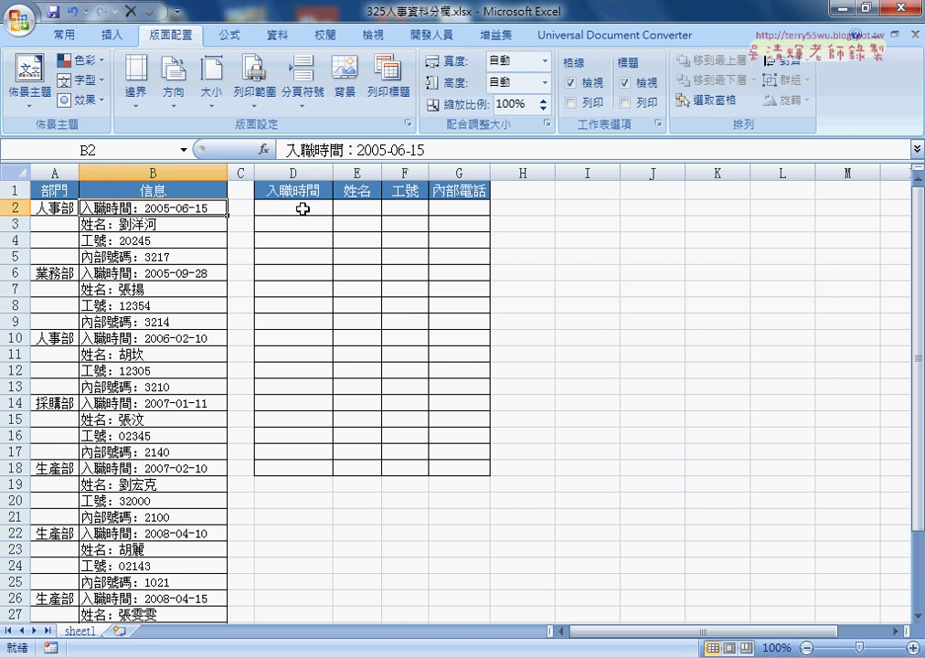
{"action": "left_click", "coordinate": [302, 208]}
{"action": "left_click", "coordinate": [264, 149]}
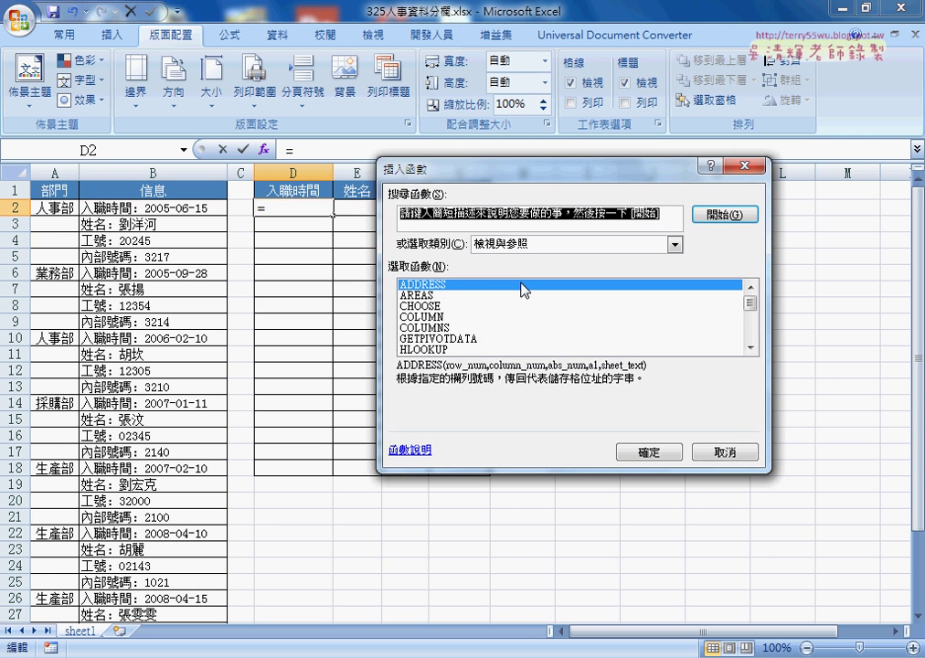
{"action": "left_click_drag", "start_coordinate": [750, 303], "coordinate": [755, 320]}
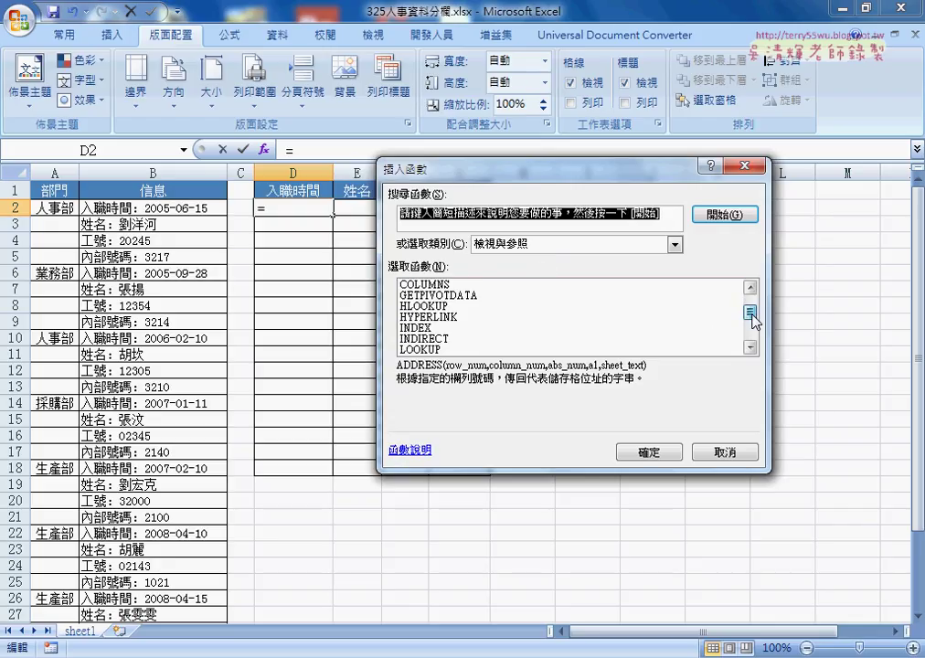
{"action": "left_click", "coordinate": [444, 327]}
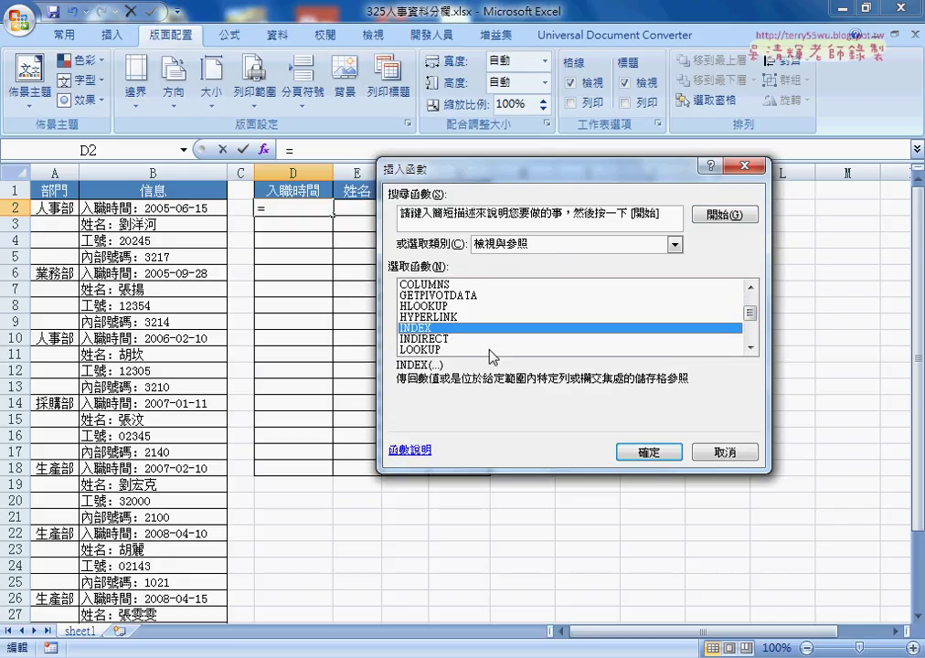
{"action": "left_click", "coordinate": [656, 463]}
- Set INDEX's array argument to the absolute range $B$2:$B$33
{"action": "left_click", "coordinate": [583, 361]}
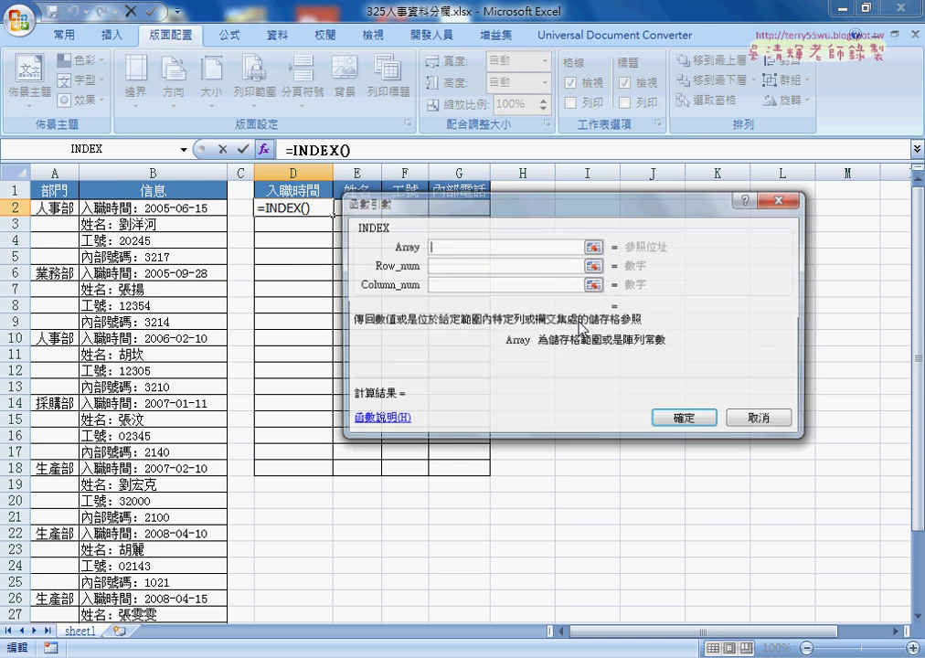
{"action": "left_click_drag", "start_coordinate": [129, 209], "coordinate": [168, 600]}
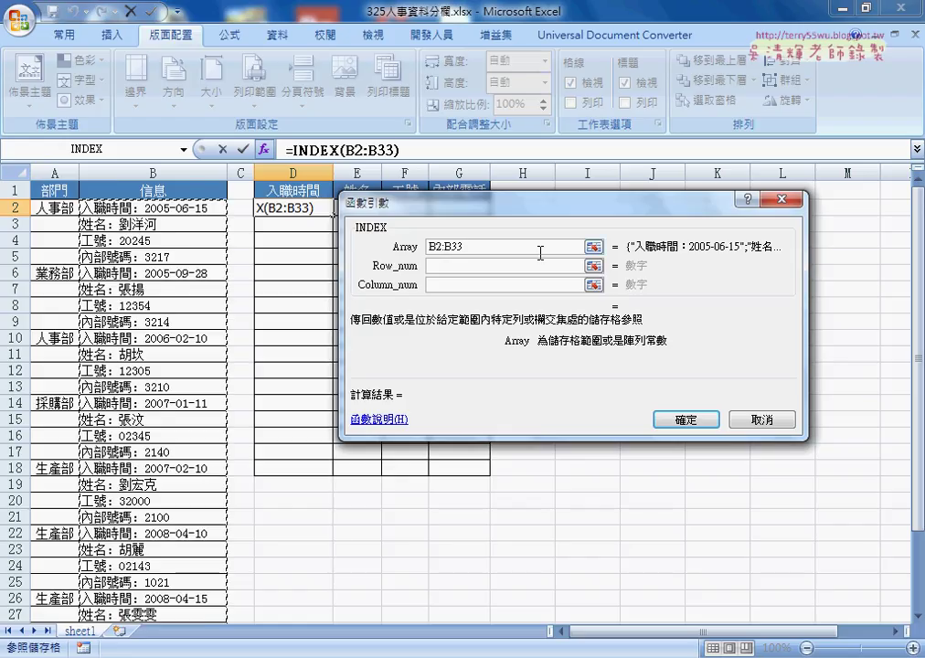
{"action": "left_click", "coordinate": [541, 253]}
{"action": "double_click", "coordinate": [478, 246]}
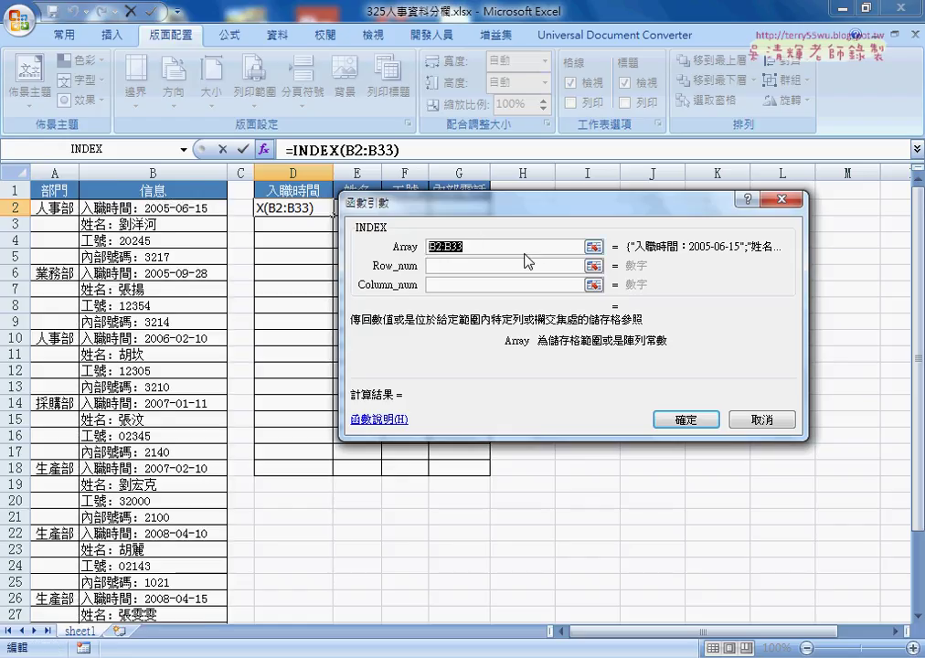
{"action": "key", "text": "F4"}
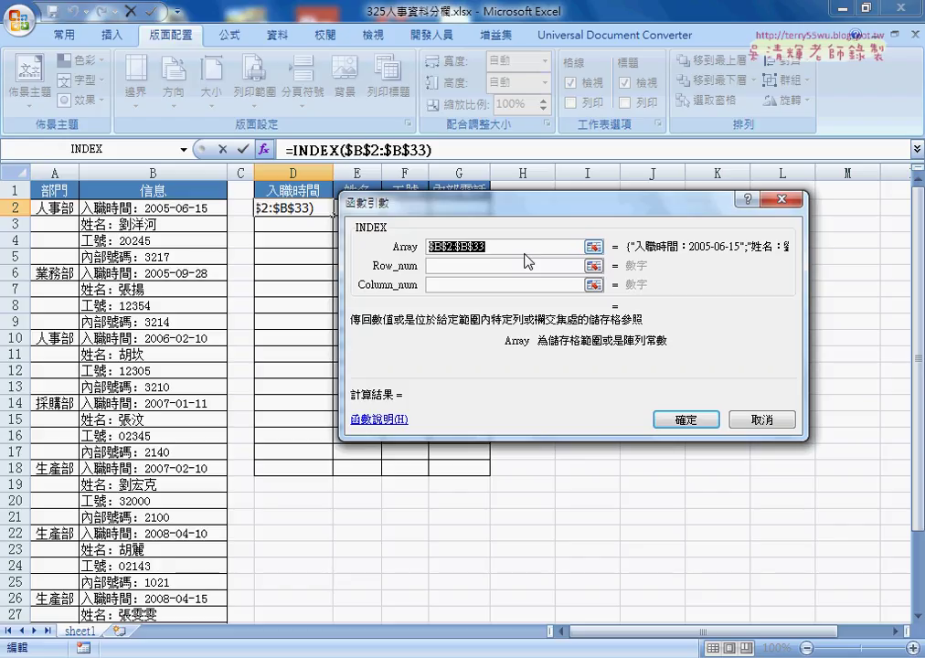
- Enter row 1 and column 1 and confirm, so D2 shows 入職時間：2005-06-15
{"action": "left_click", "coordinate": [471, 267]}
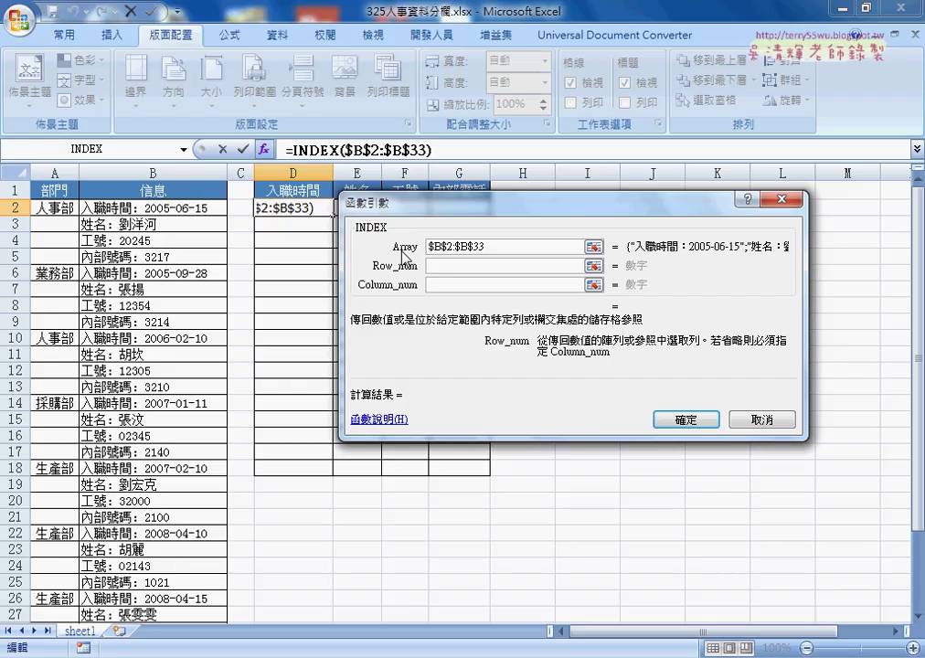
{"action": "key", "text": "Tab"}
{"action": "type", "text": "1"}
{"action": "key", "text": "Tab"}
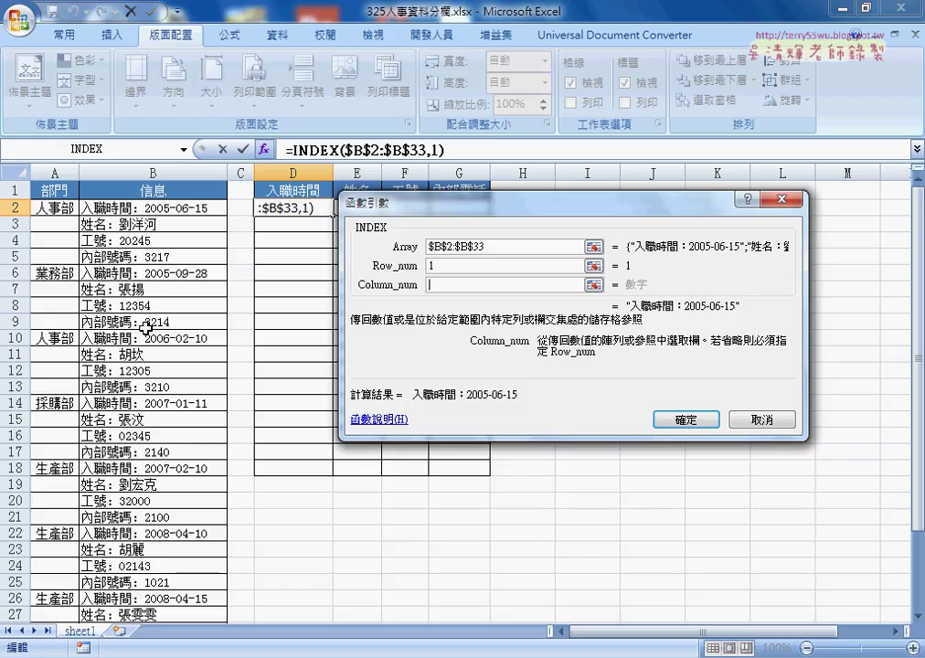
{"action": "type", "text": "1"}
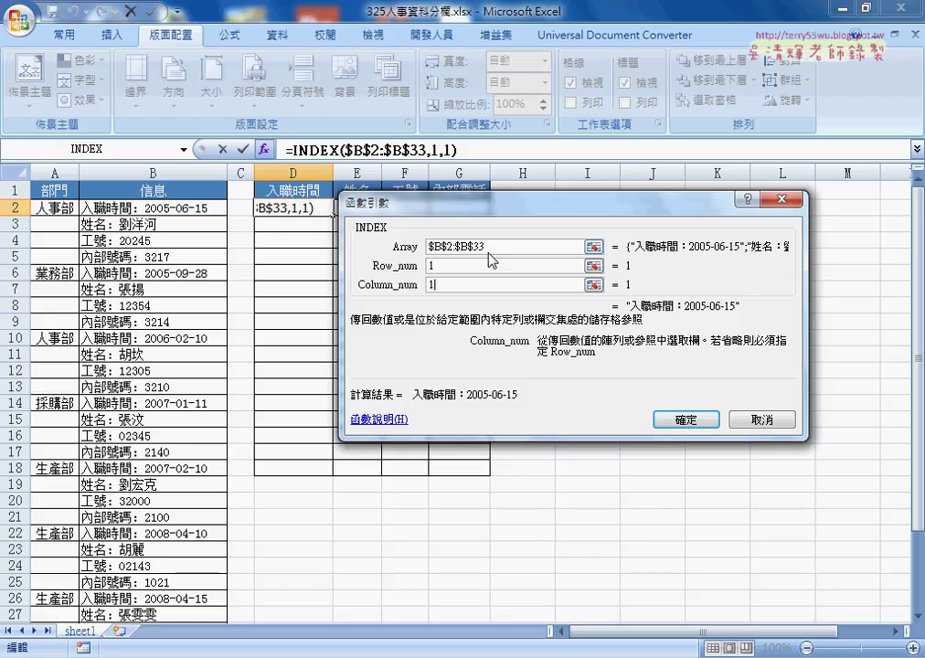
{"action": "left_click", "coordinate": [494, 247]}
{"action": "left_click", "coordinate": [451, 283]}
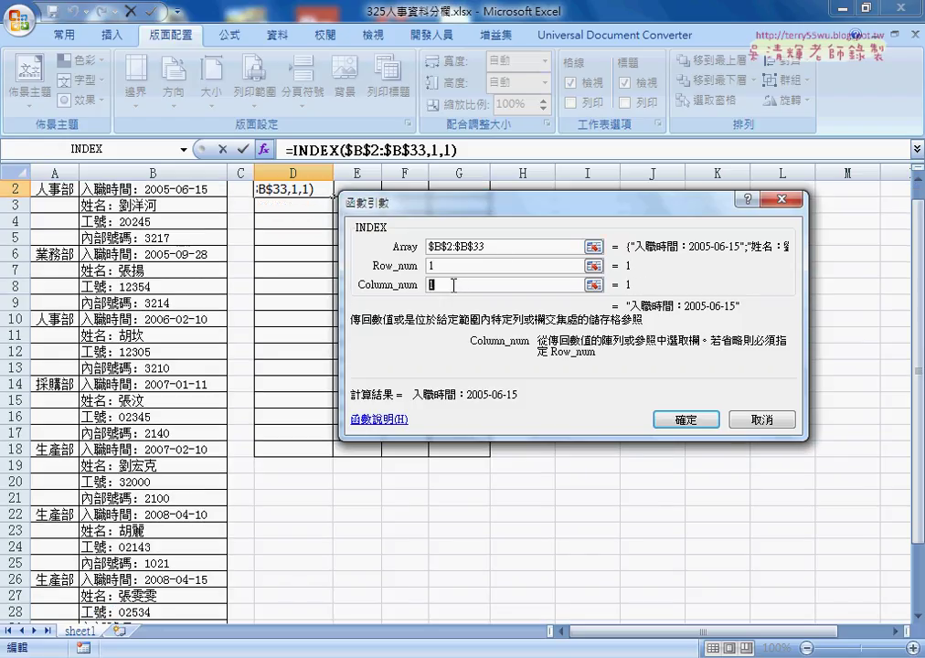
{"action": "left_click", "coordinate": [441, 266]}
{"action": "left_click_drag", "start_coordinate": [439, 268], "coordinate": [399, 267]}
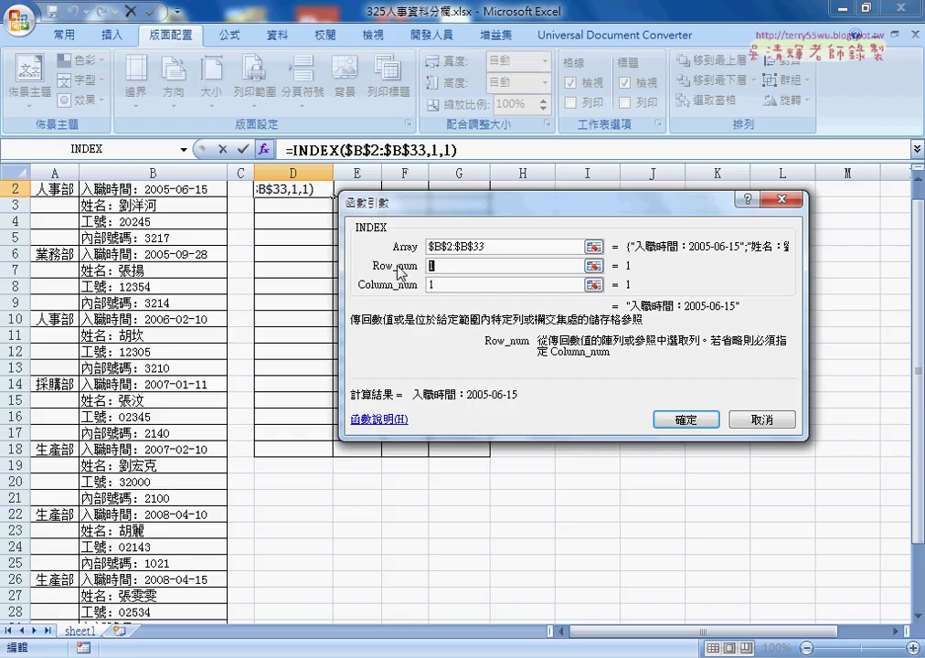
{"action": "left_click", "coordinate": [695, 423]}
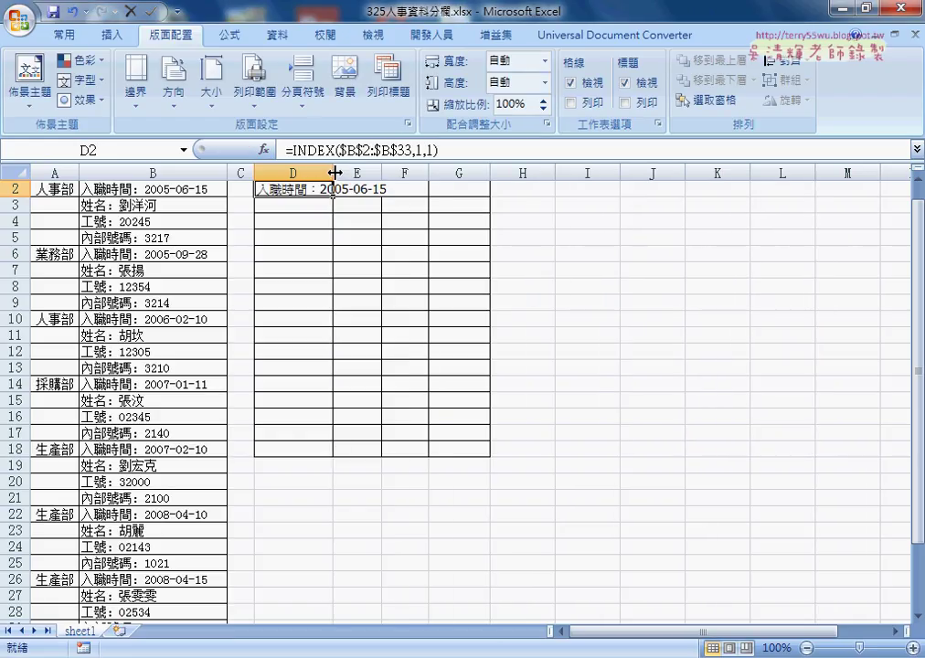
- Widen column D and copy D2's INDEX formula text from the formula bar
{"action": "scroll", "coordinate": [476, 345], "scroll_direction": "up", "scroll_amount": 1}
{"action": "mouse_move", "coordinate": [333, 172]}
{"action": "left_mouse_down"}
{"action": "mouse_move", "coordinate": [403, 172]}
{"action": "mouse_move", "coordinate": [391, 150]}
{"action": "mouse_move", "coordinate": [286, 150]}
{"action": "left_mouse_up"}
{"action": "right_click", "coordinate": [340, 148]}
{"action": "left_click", "coordinate": [382, 182]}
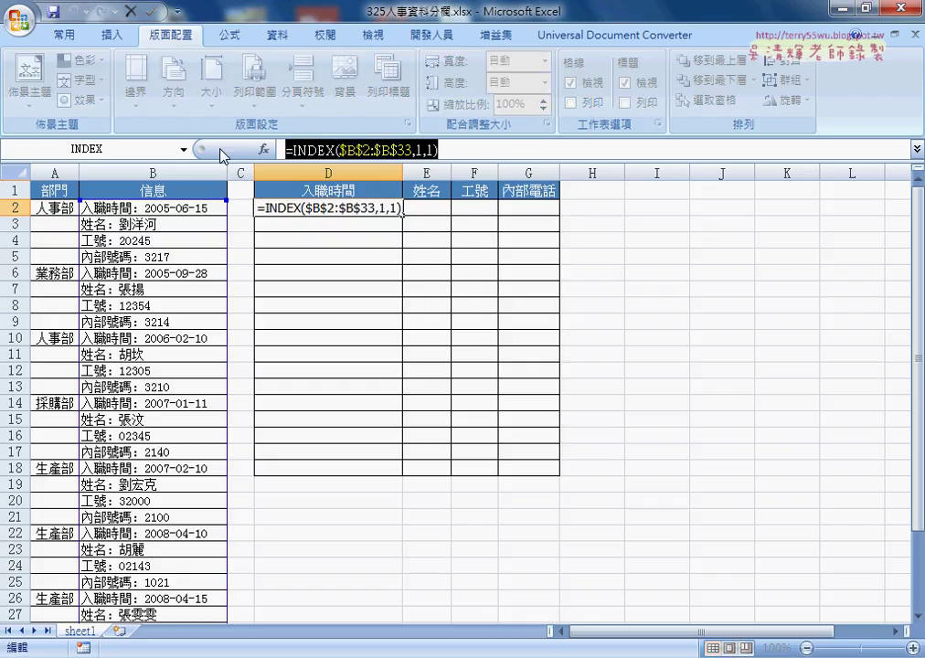
- Paste the formula into E2 as =INDEX($B$2:$B$33,2,1), returning the name line
{"action": "left_click", "coordinate": [424, 210]}
{"action": "left_click", "coordinate": [339, 148]}
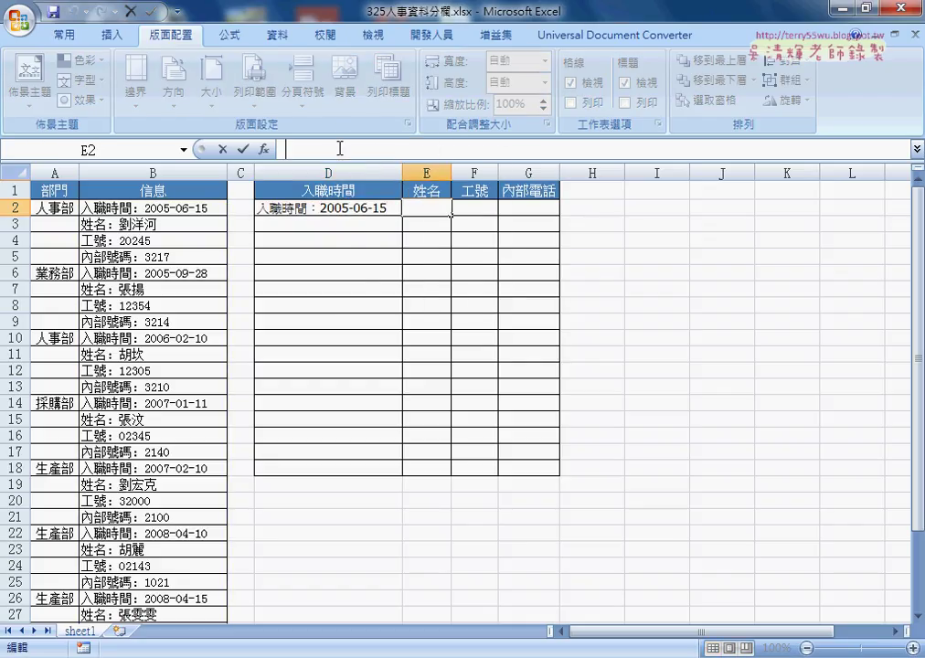
{"action": "right_click", "coordinate": [339, 148]}
{"action": "left_click", "coordinate": [422, 202]}
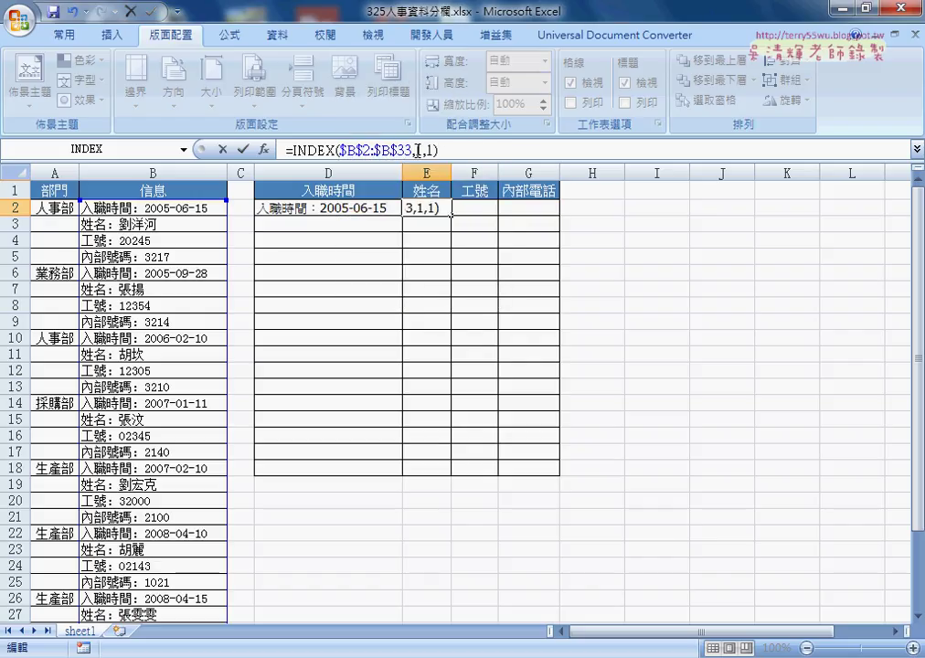
{"action": "double_click", "coordinate": [418, 150]}
{"action": "type", "text": "2"}
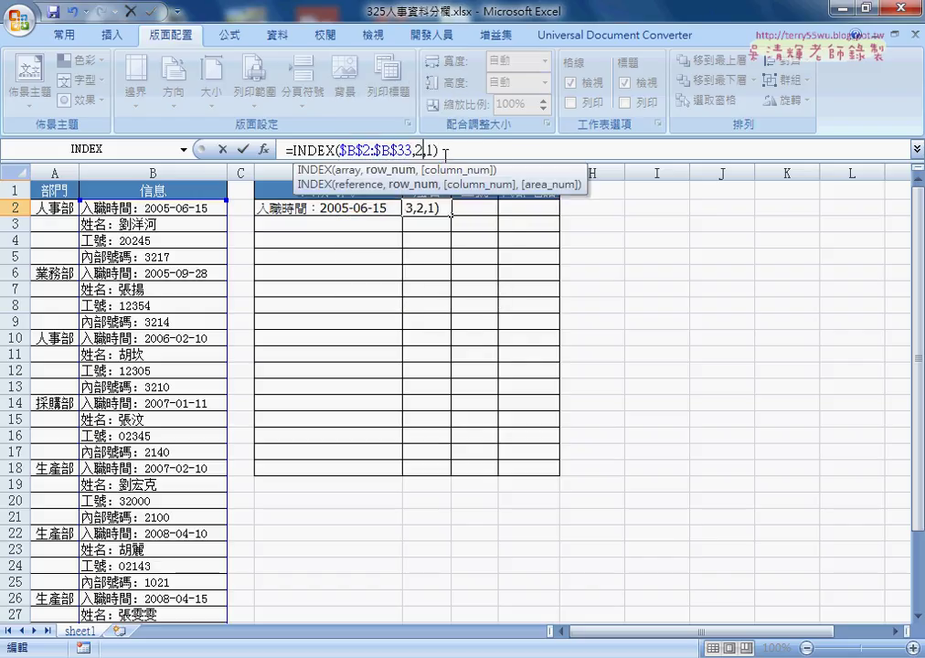
{"action": "left_click", "coordinate": [243, 149]}
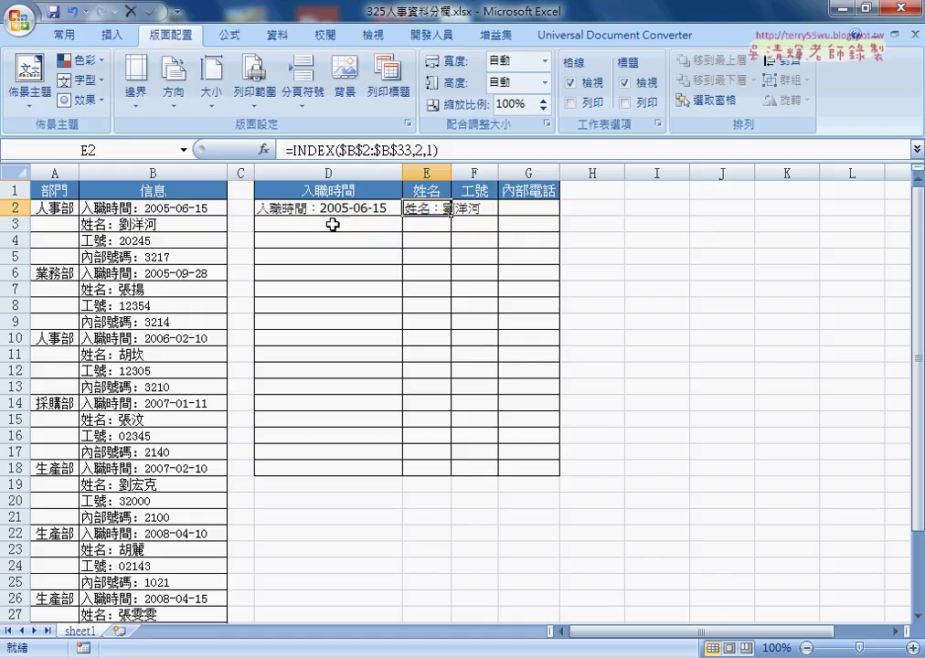
- Return to D2 and select the row number in its formula for editing
{"action": "scroll", "coordinate": [174, 324], "scroll_direction": "down", "scroll_amount": 2}
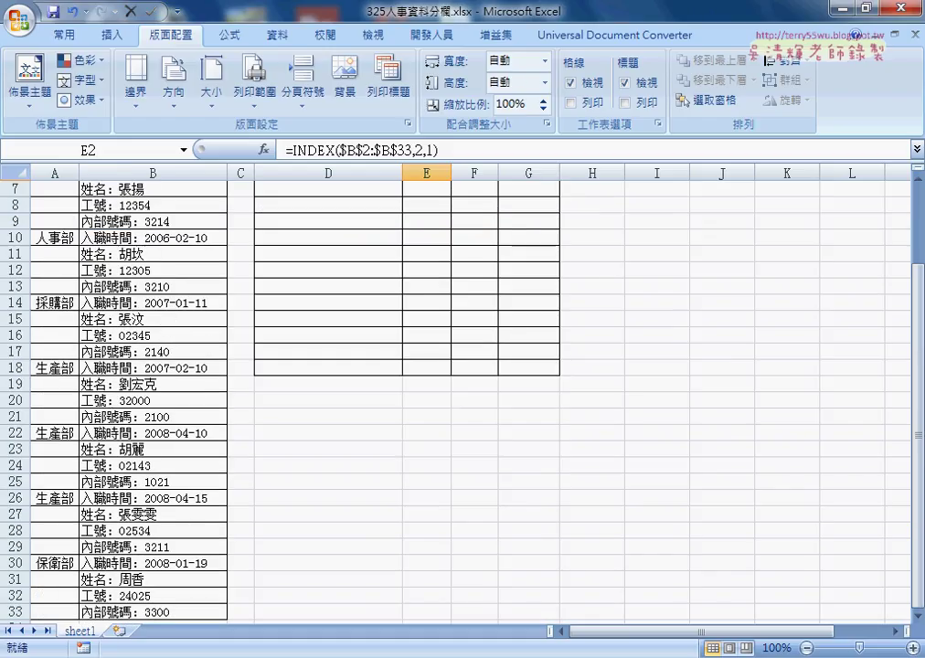
{"action": "scroll", "coordinate": [121, 531], "scroll_direction": "down", "scroll_amount": 2}
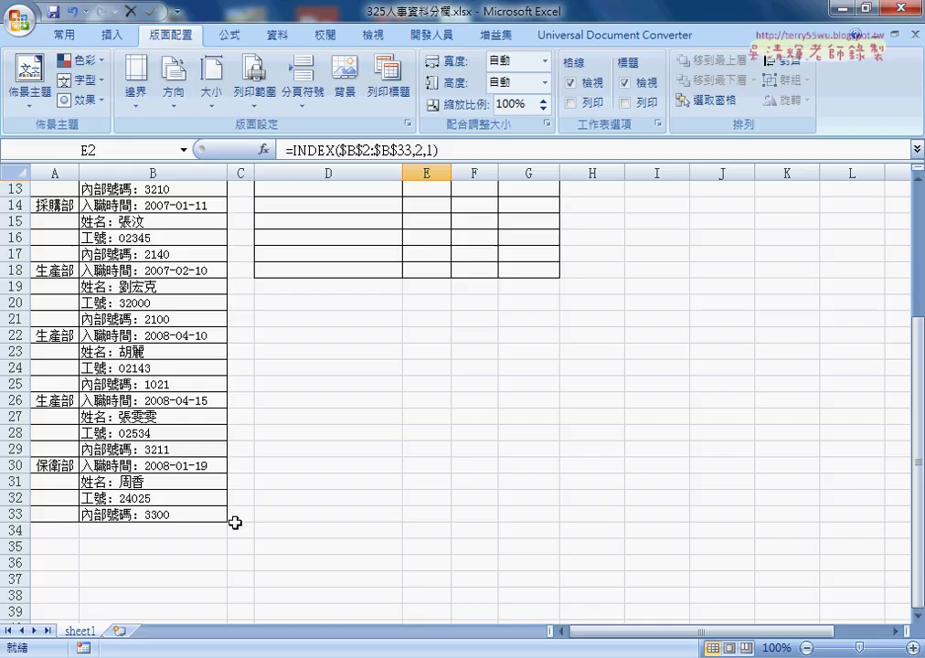
{"action": "scroll", "coordinate": [237, 516], "scroll_direction": "up", "scroll_amount": 4}
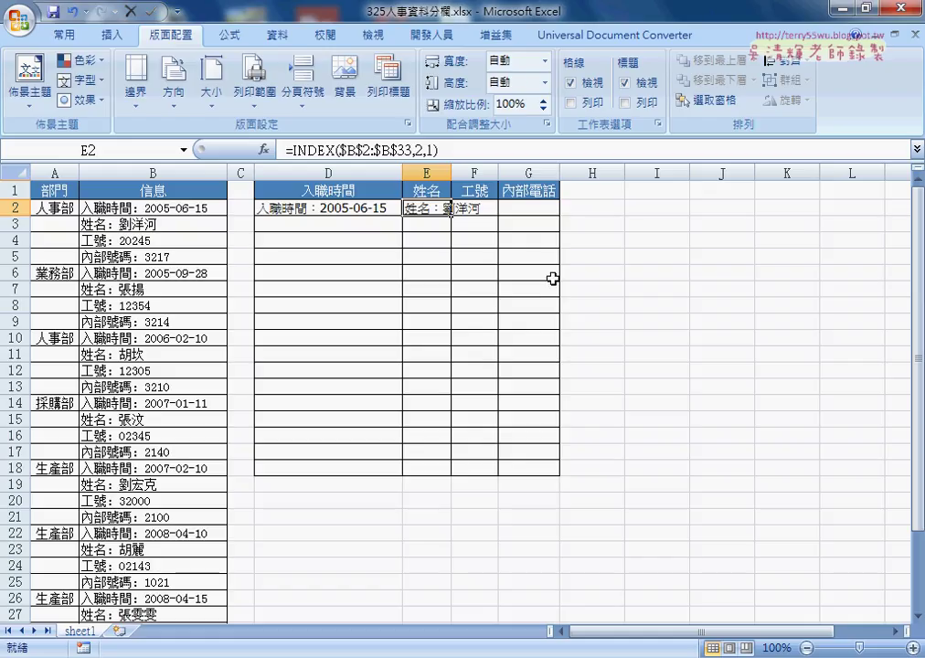
{"action": "left_click", "coordinate": [350, 206]}
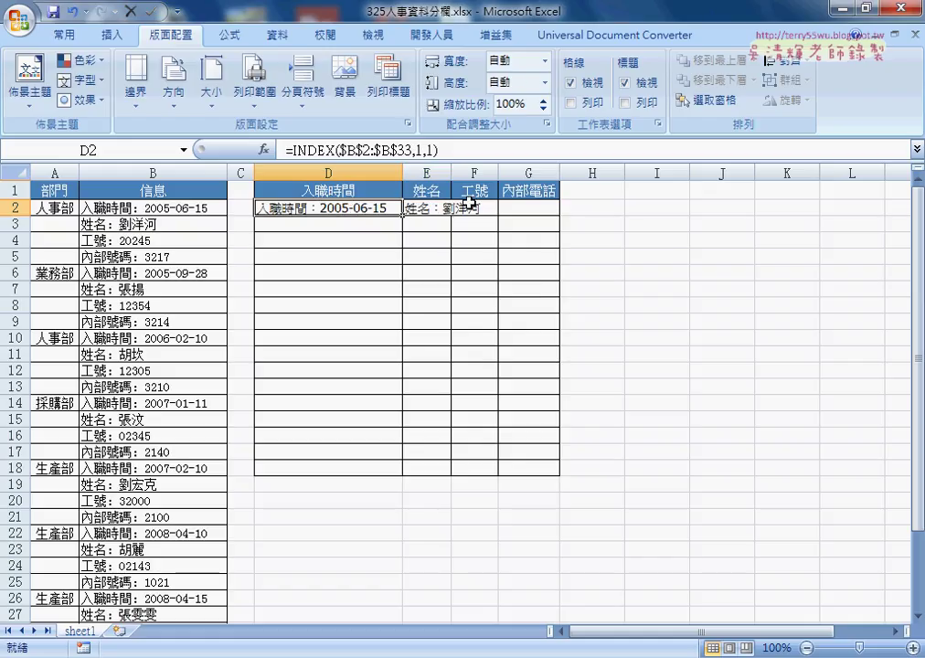
{"action": "double_click", "coordinate": [420, 150]}
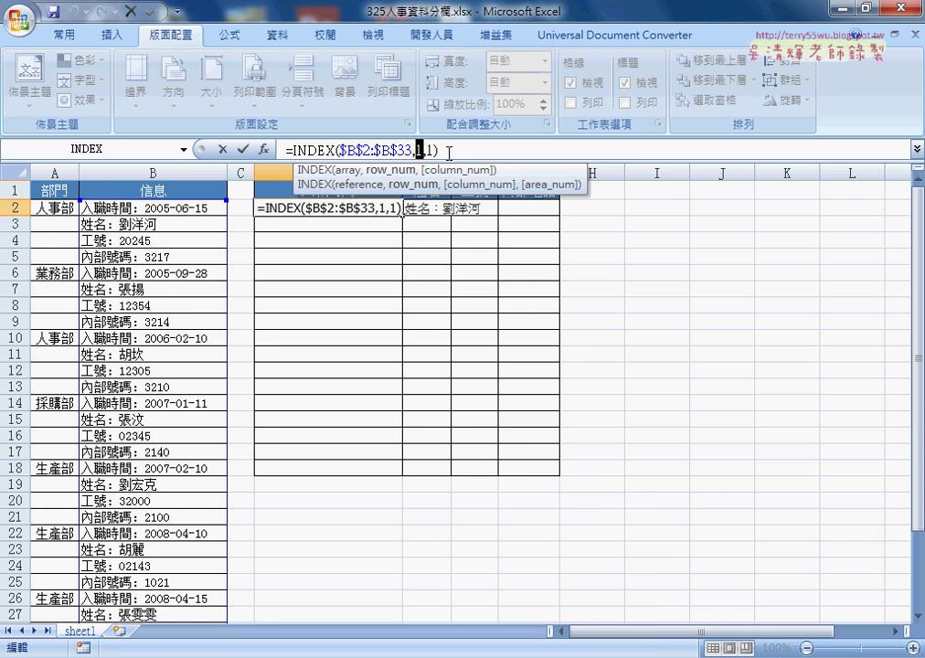
- Switch to the notes and scroll up to 1.Column與Row函數 with =COLUMN()-3+(ROW()-2)*4
{"action": "key", "text": "alt+Tab"}
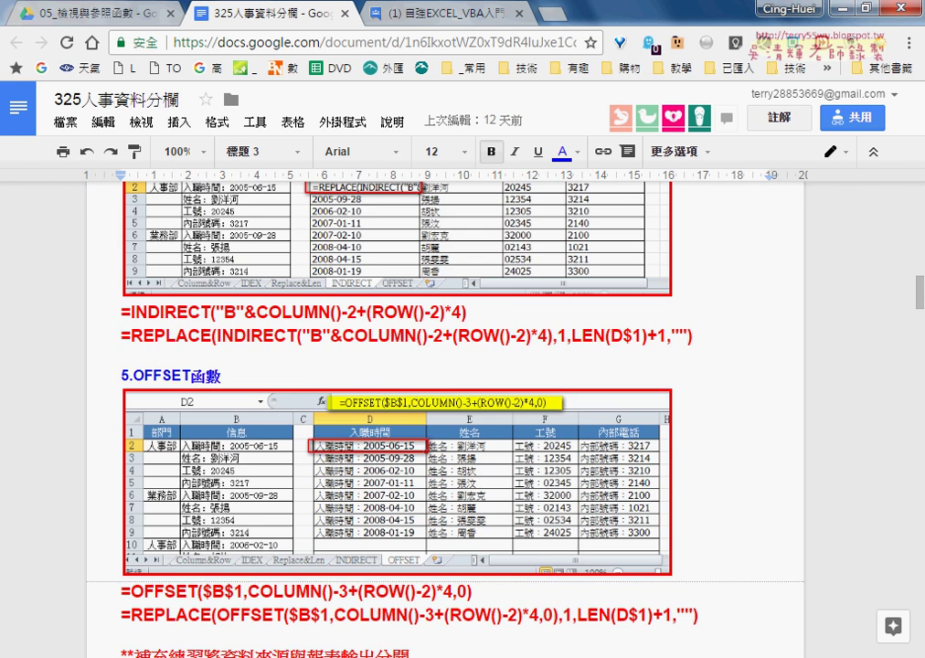
{"action": "scroll", "coordinate": [421, 430], "scroll_direction": "up", "scroll_amount": 10}
{"action": "scroll", "coordinate": [421, 429], "scroll_direction": "up", "scroll_amount": 10}
{"action": "scroll", "coordinate": [419, 416], "scroll_direction": "up", "scroll_amount": 3}
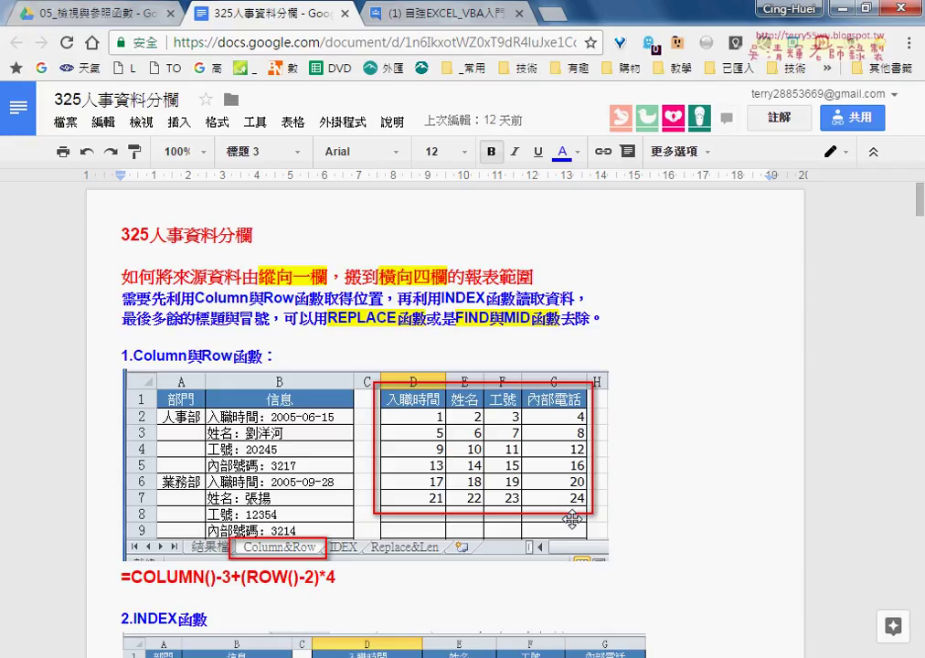
- Back in Excel, clear the INDEX results from D2 and E2
{"action": "key", "text": "alt+Tab"}
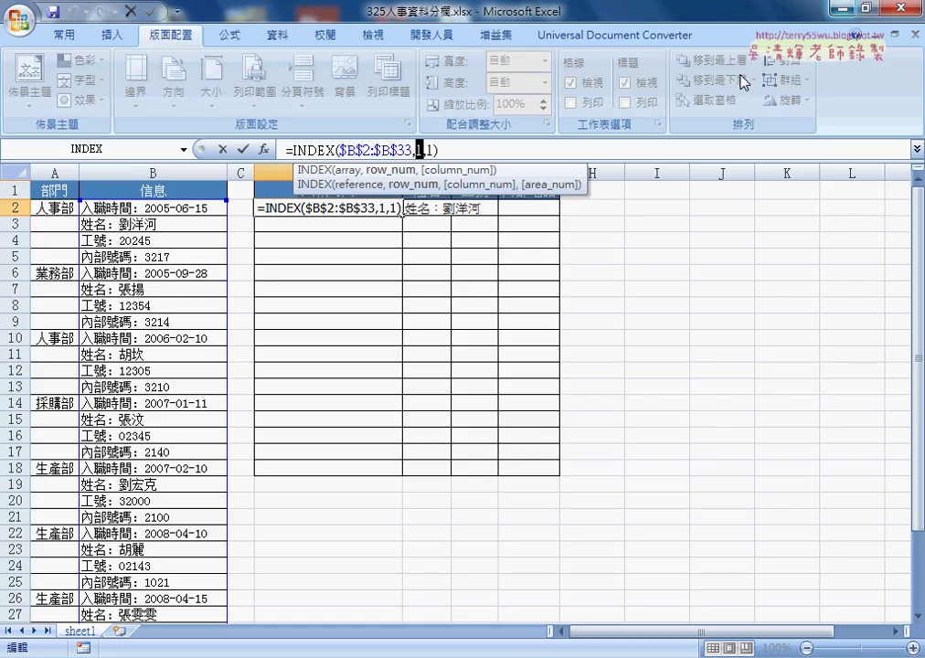
{"action": "left_click", "coordinate": [244, 148]}
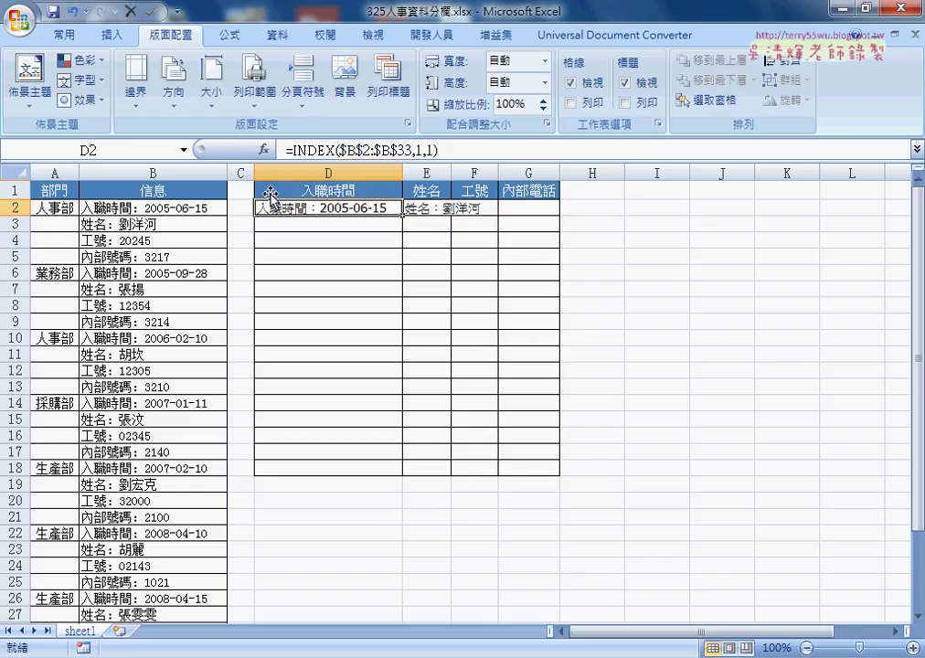
{"action": "key", "text": "Delete"}
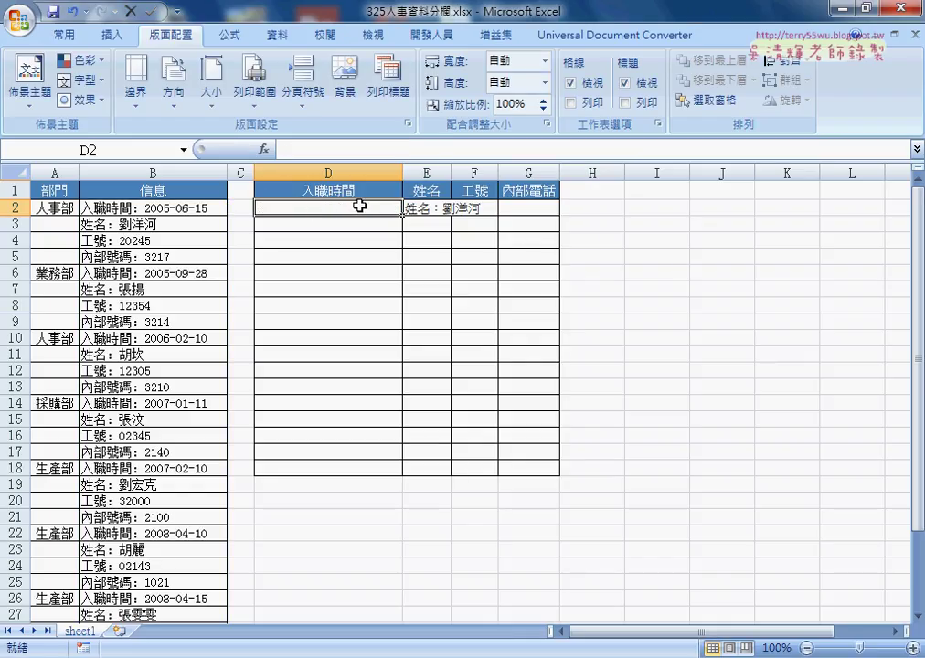
{"action": "left_click_drag", "start_coordinate": [357, 206], "coordinate": [432, 211]}
{"action": "key", "text": "Delete"}
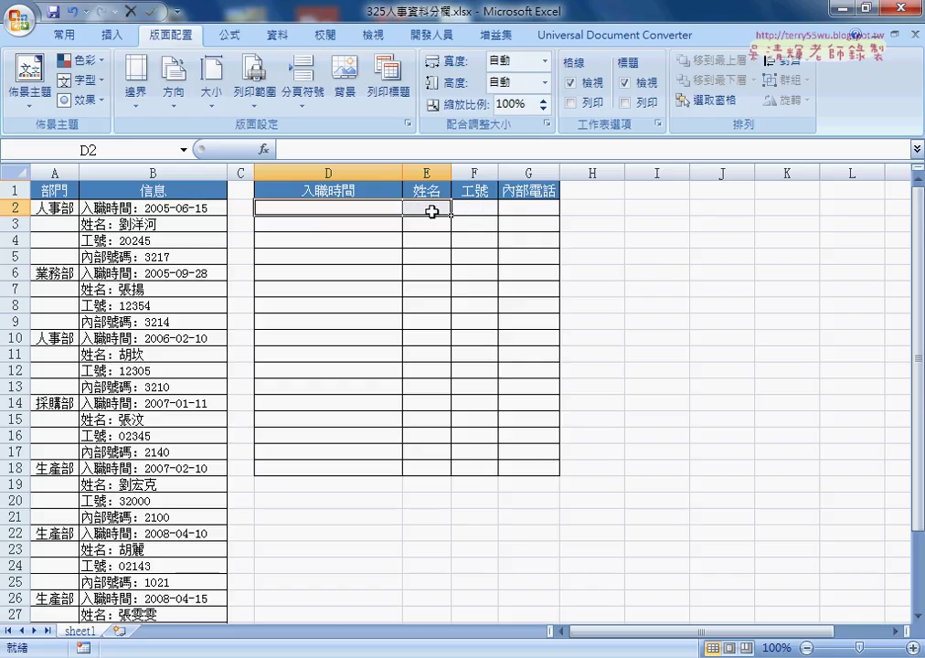
{"action": "left_click", "coordinate": [346, 207]}
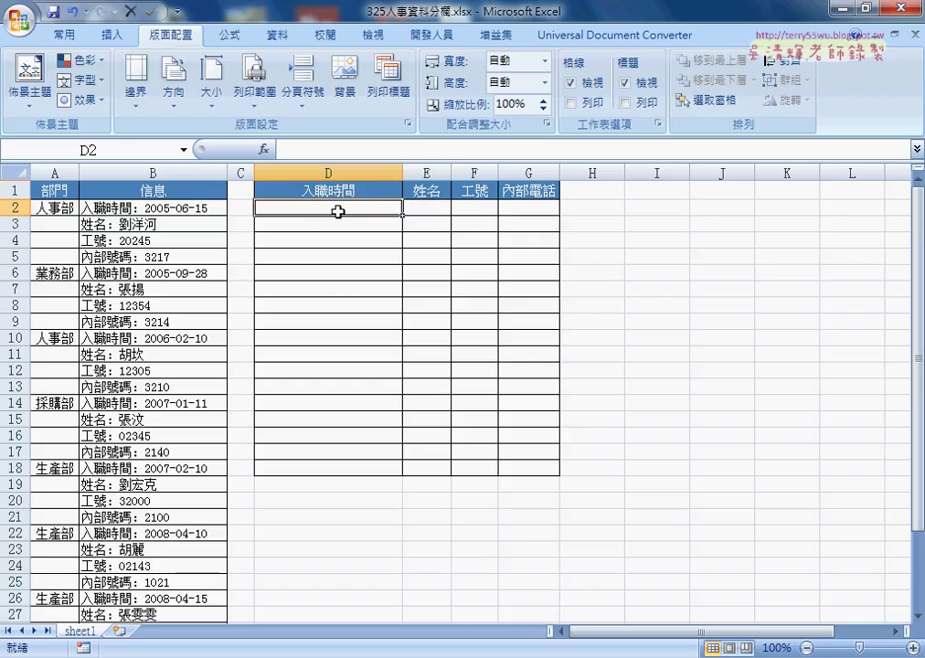
- Enter =COLUMN()-3 in D2 via Insert Function, appending -3 in the formula bar
{"action": "left_click", "coordinate": [264, 149]}
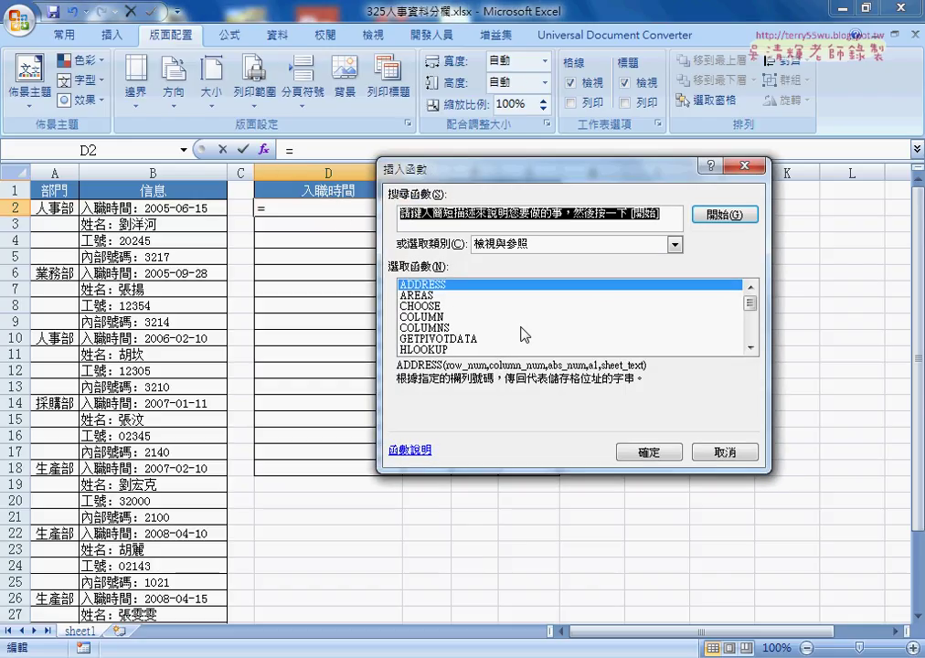
{"action": "left_click", "coordinate": [558, 317]}
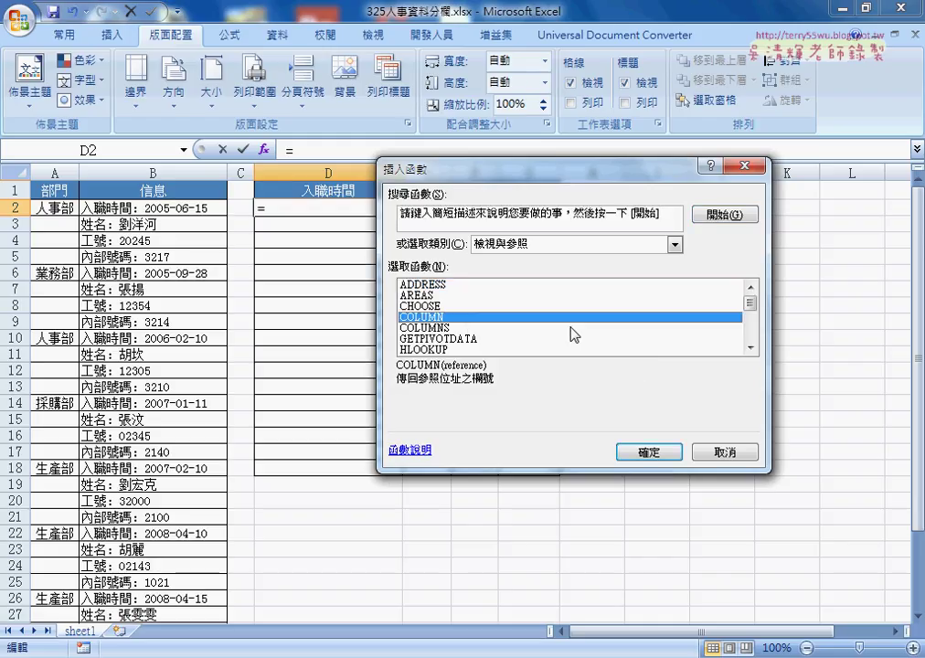
{"action": "left_click", "coordinate": [647, 452]}
{"action": "key", "text": "Return"}
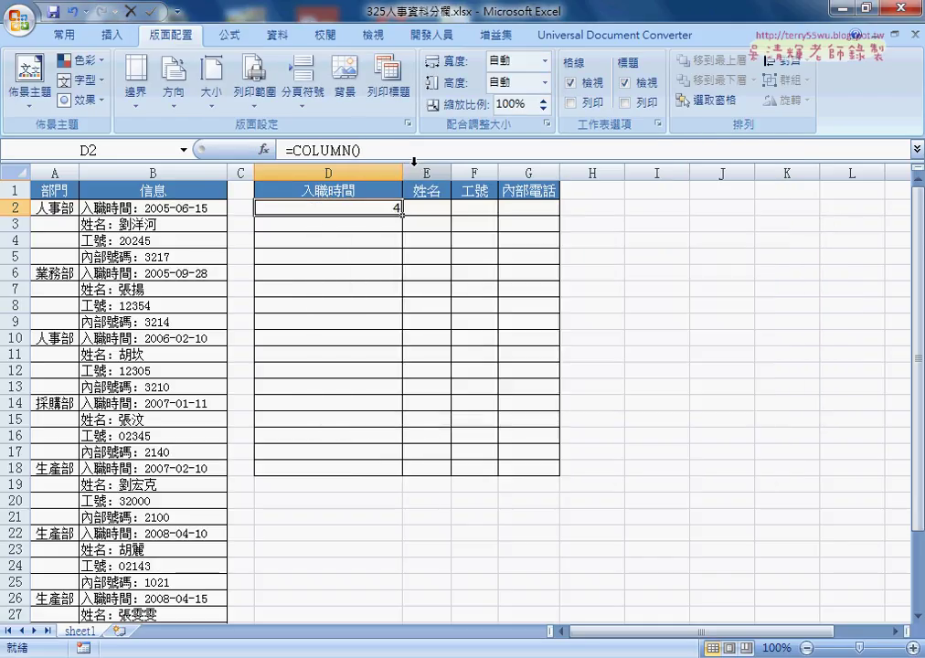
{"action": "left_click", "coordinate": [412, 153]}
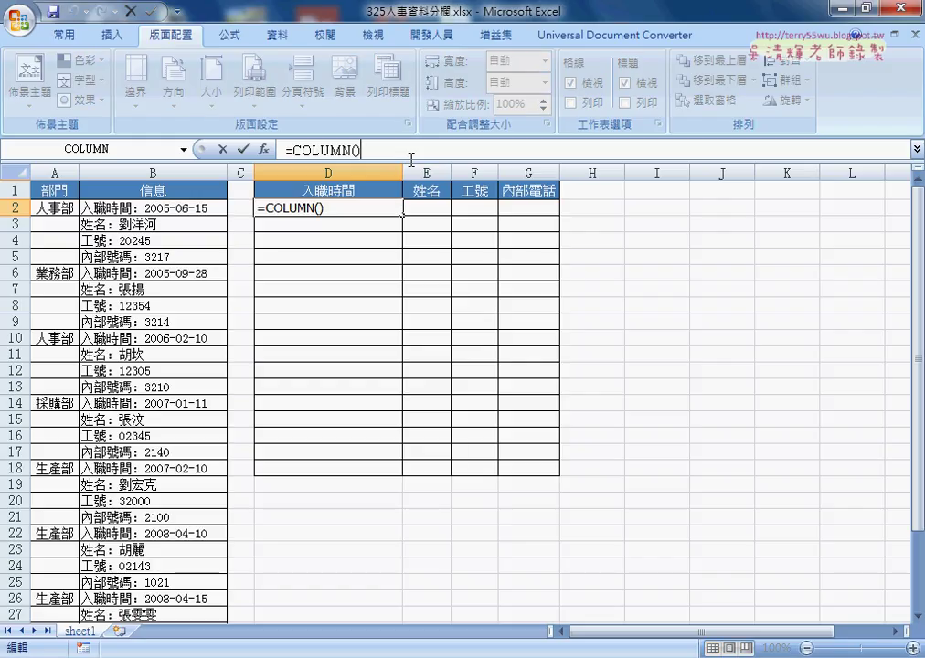
{"action": "type", "text": "-3"}
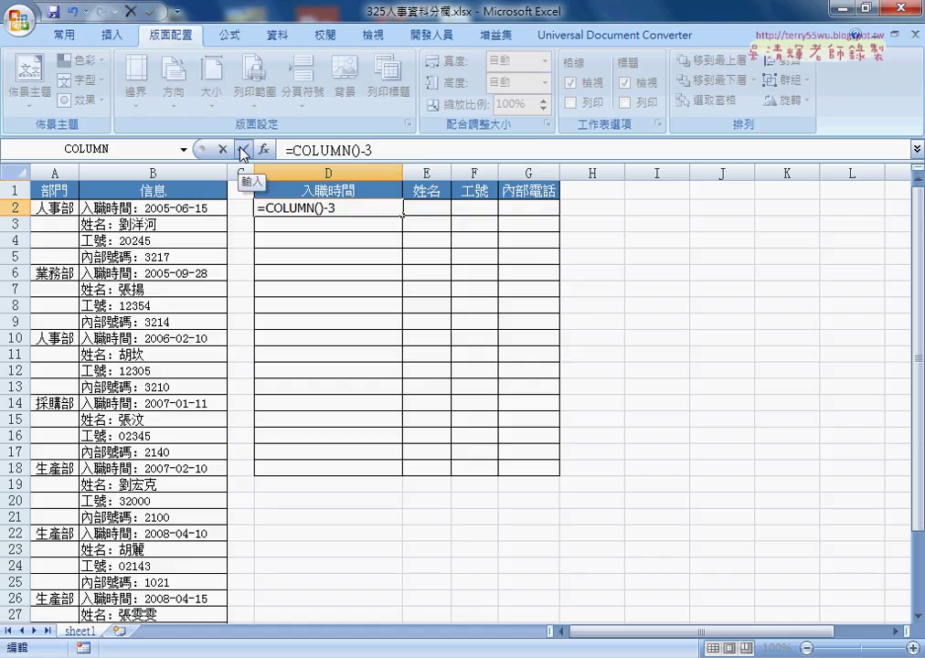
{"action": "left_click", "coordinate": [243, 154]}
- Fill D2's formula across to G2 and down through row 9, giving 1, 2, 3, 4
{"action": "left_click_drag", "start_coordinate": [402, 216], "coordinate": [548, 220]}
{"action": "left_click_drag", "start_coordinate": [403, 177], "coordinate": [346, 177]}
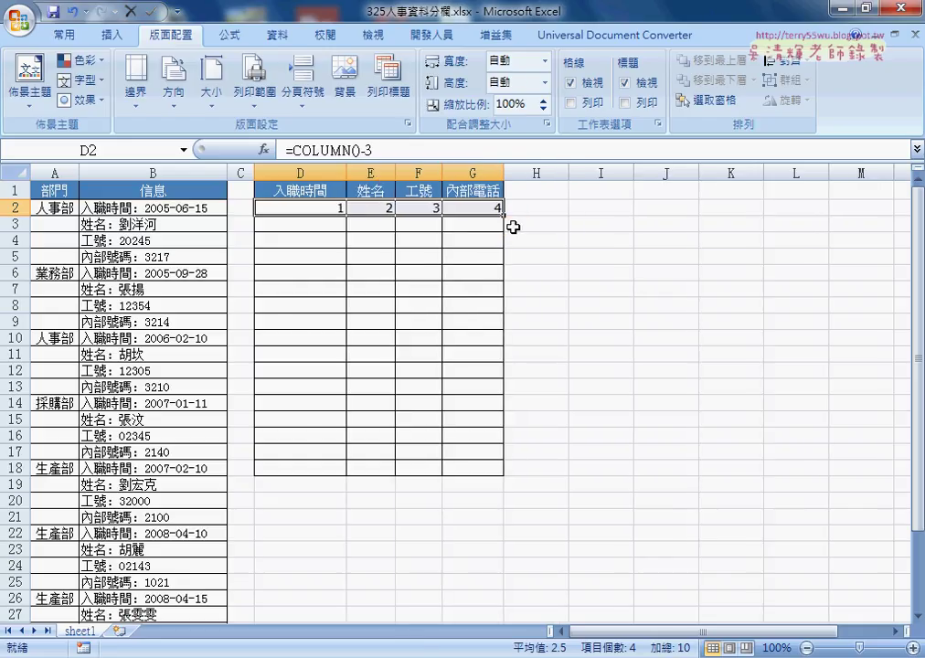
{"action": "left_click_drag", "start_coordinate": [503, 215], "coordinate": [503, 327]}
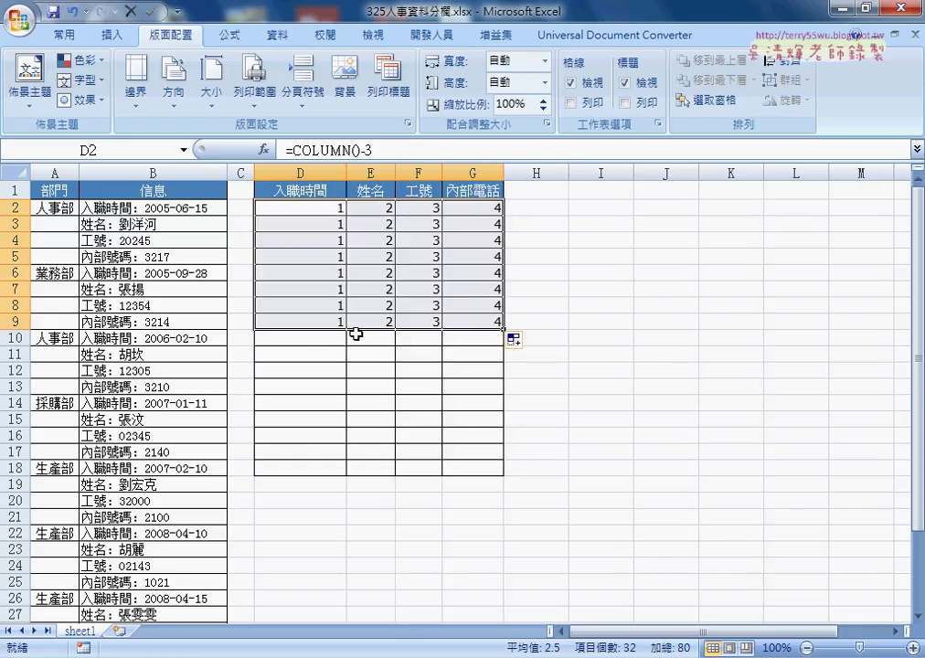
{"action": "left_click", "coordinate": [314, 210]}
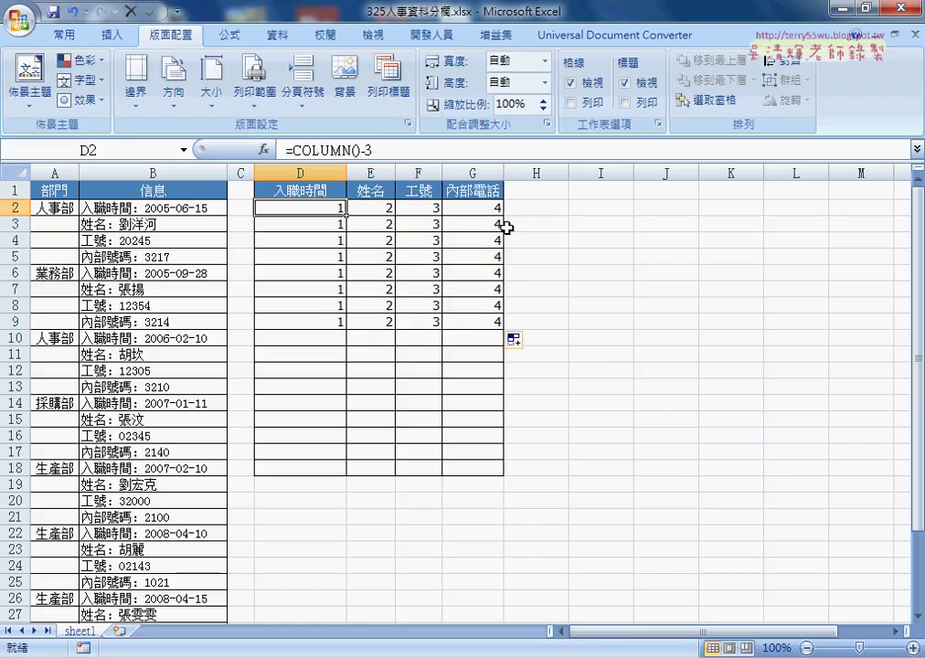
{"action": "left_click", "coordinate": [14, 224]}
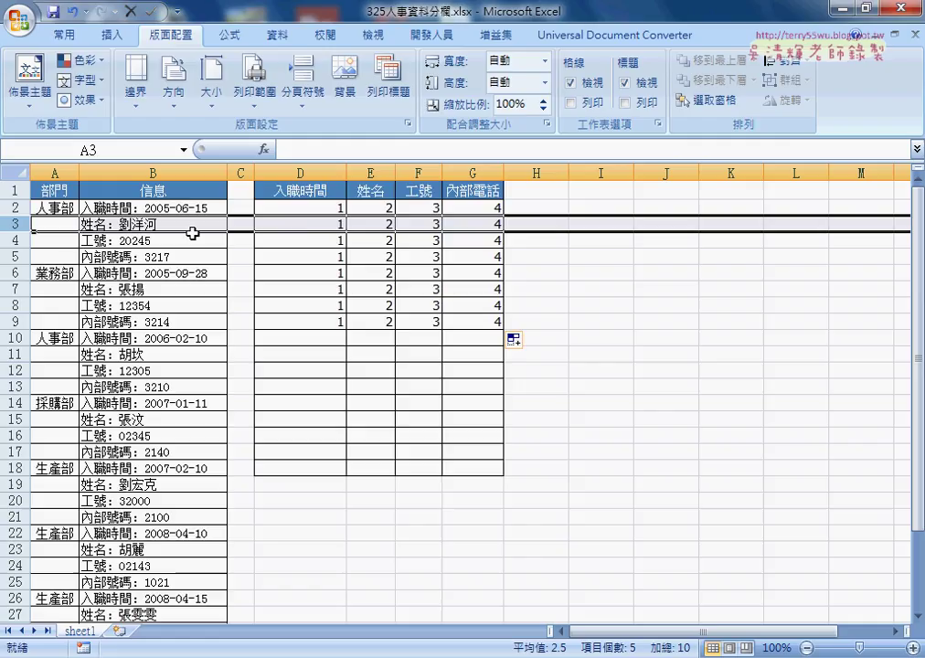
{"action": "left_click", "coordinate": [322, 208]}
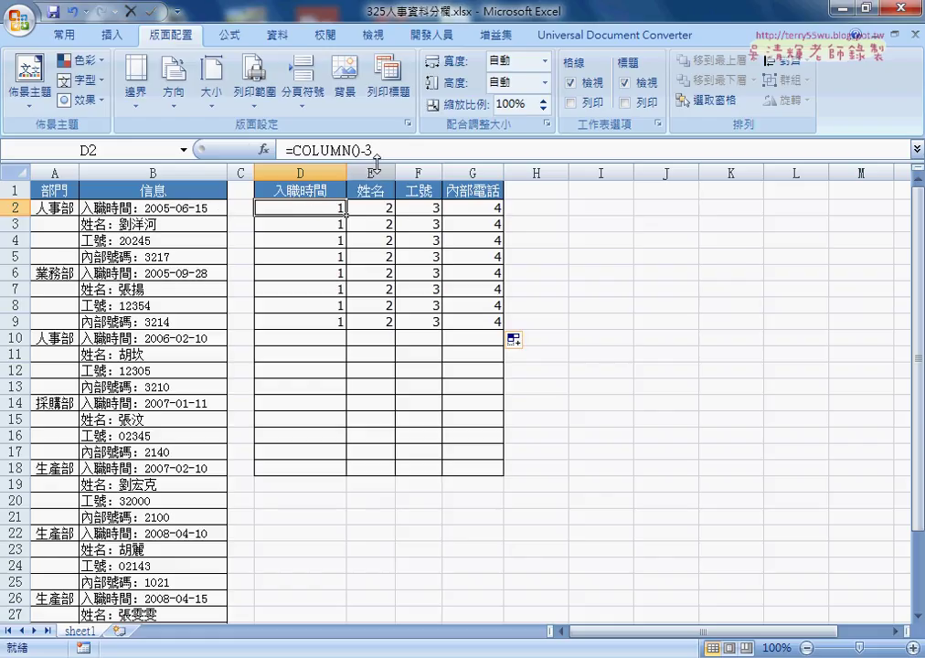
- Complete D2's formula as =COLUMN()-3+(ROW()-2)*4
{"action": "left_click", "coordinate": [429, 158]}
{"action": "type", "text": "+"}
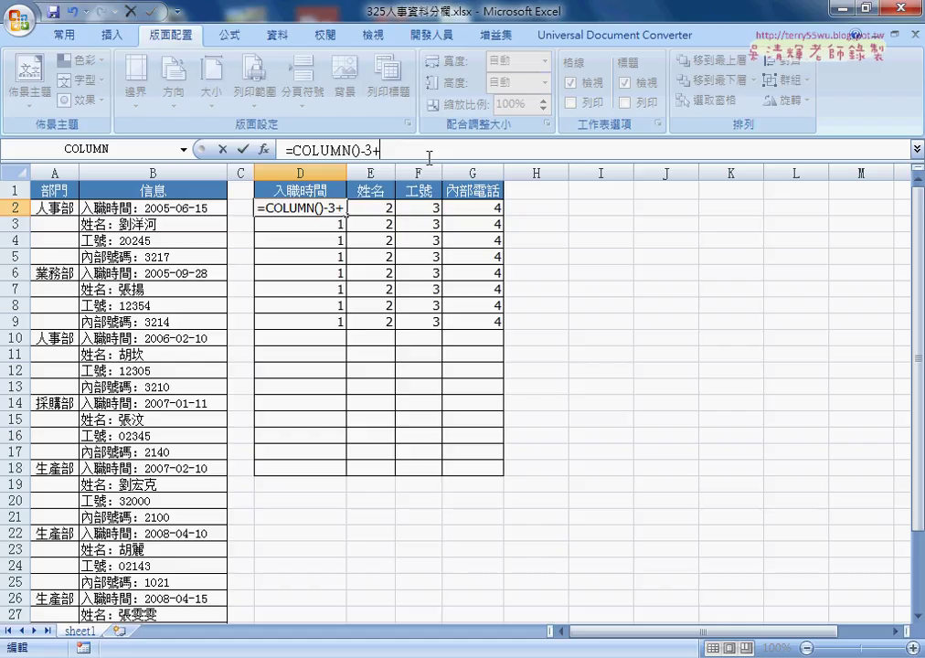
{"action": "type", "text": "h"}
{"action": "key", "text": "Escape"}
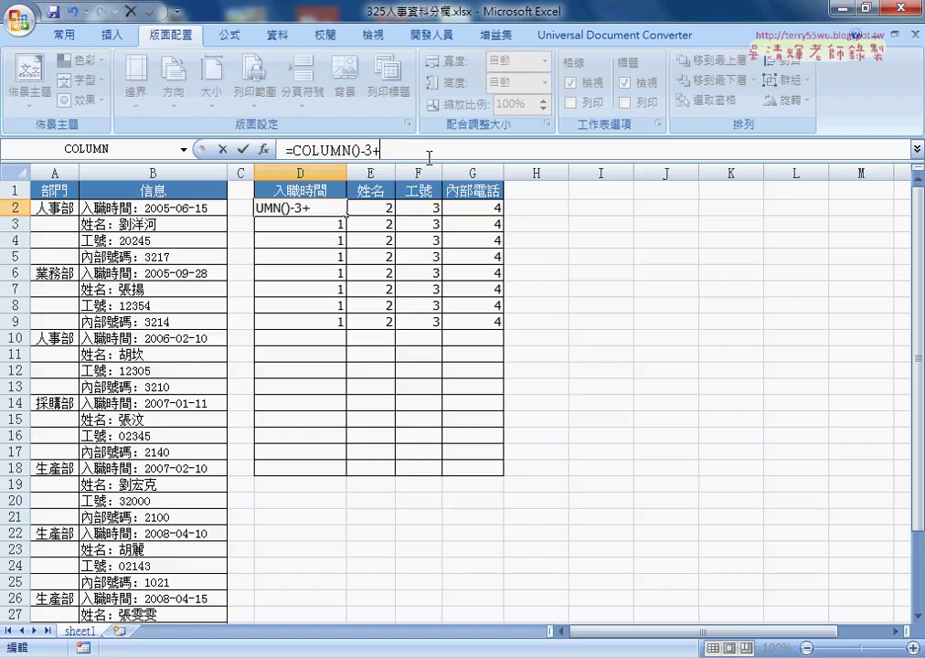
{"action": "type", "text": "row"}
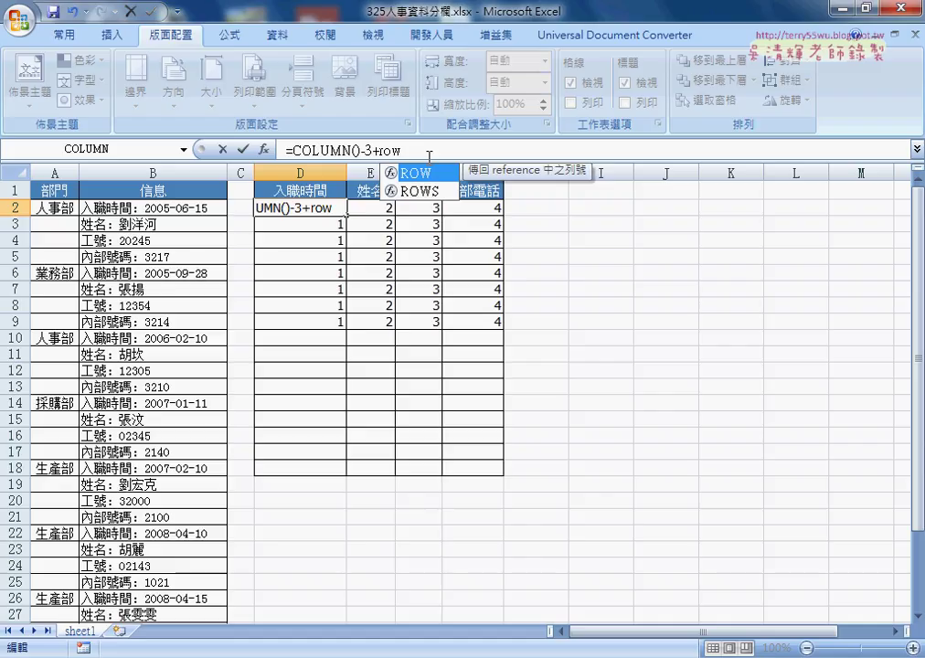
{"action": "type", "text": "()"}
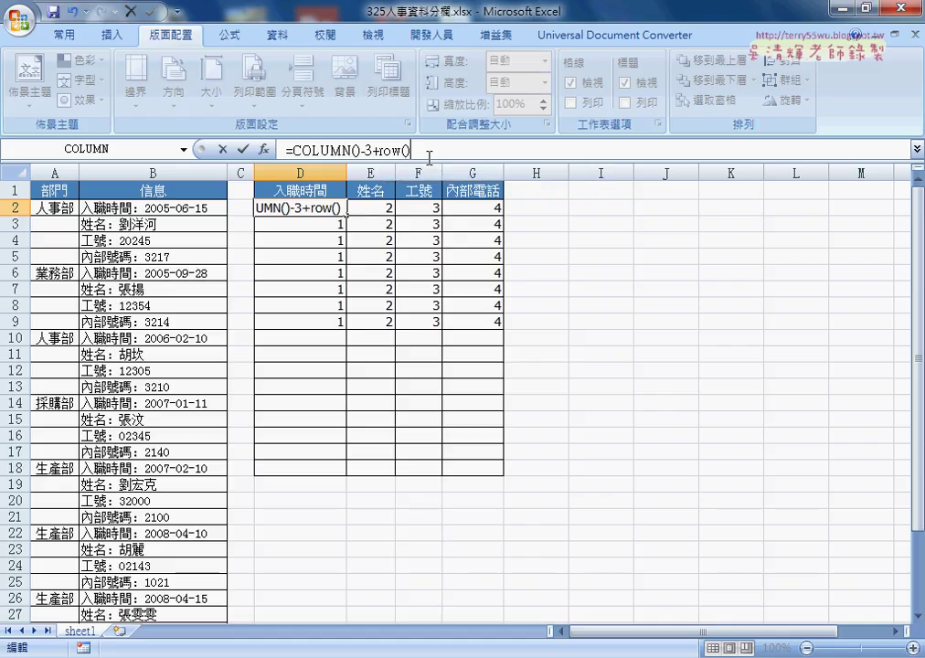
{"action": "type", "text": "-2"}
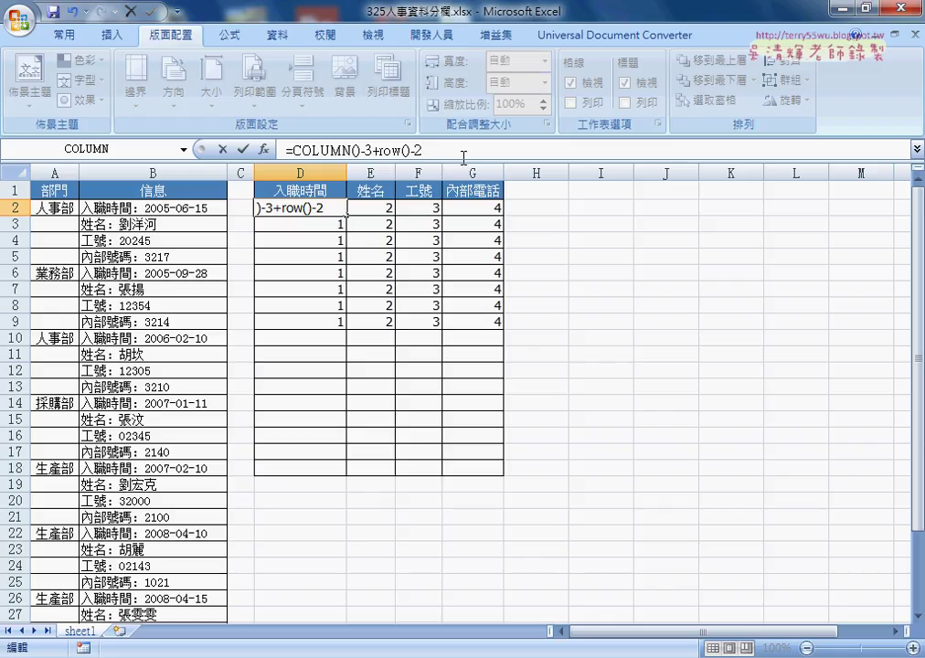
{"action": "type", "text": "("}
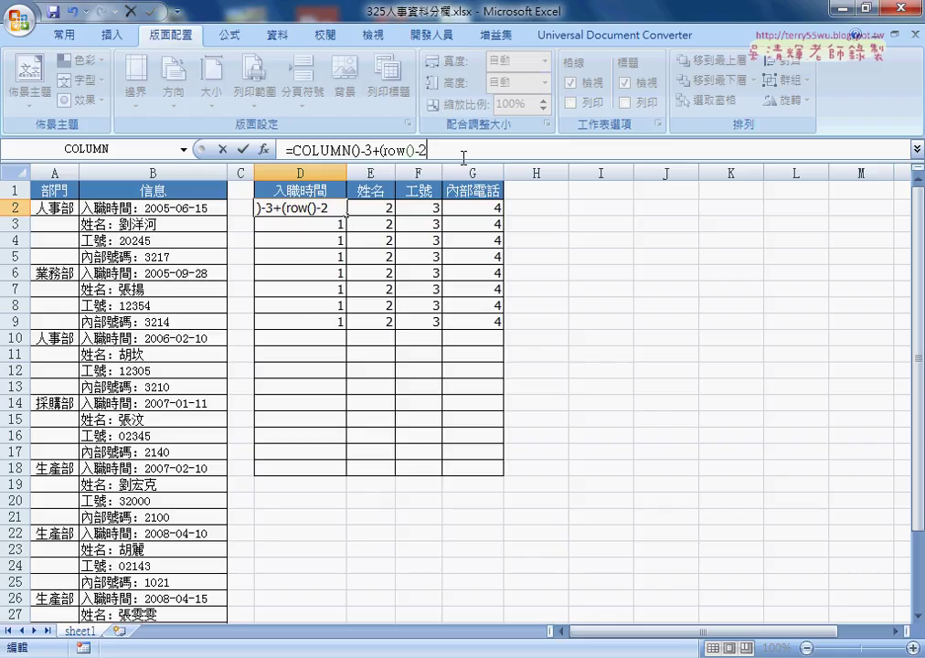
{"action": "type", "text": ")*"}
{"action": "type", "text": "4"}
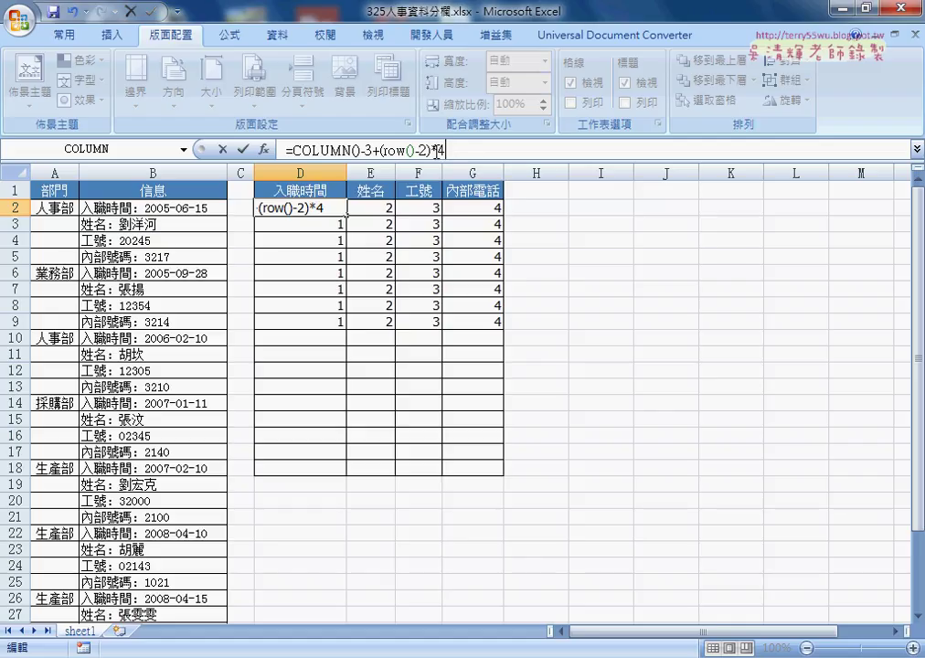
{"action": "left_click_drag", "start_coordinate": [384, 151], "coordinate": [428, 151]}
{"action": "left_click_drag", "start_coordinate": [449, 150], "coordinate": [431, 150]}
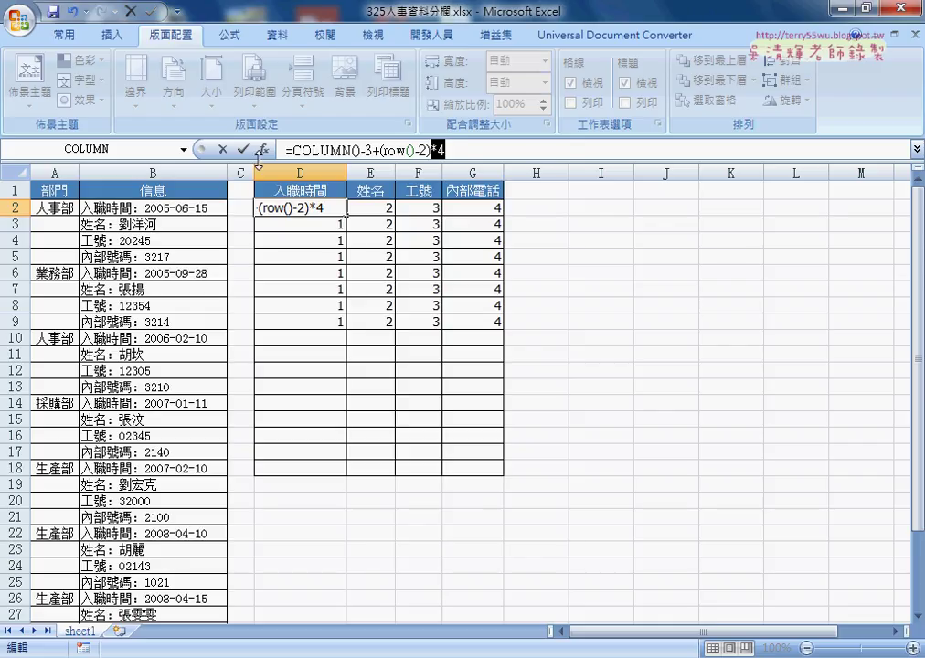
{"action": "key", "text": "ctrl+Return"}
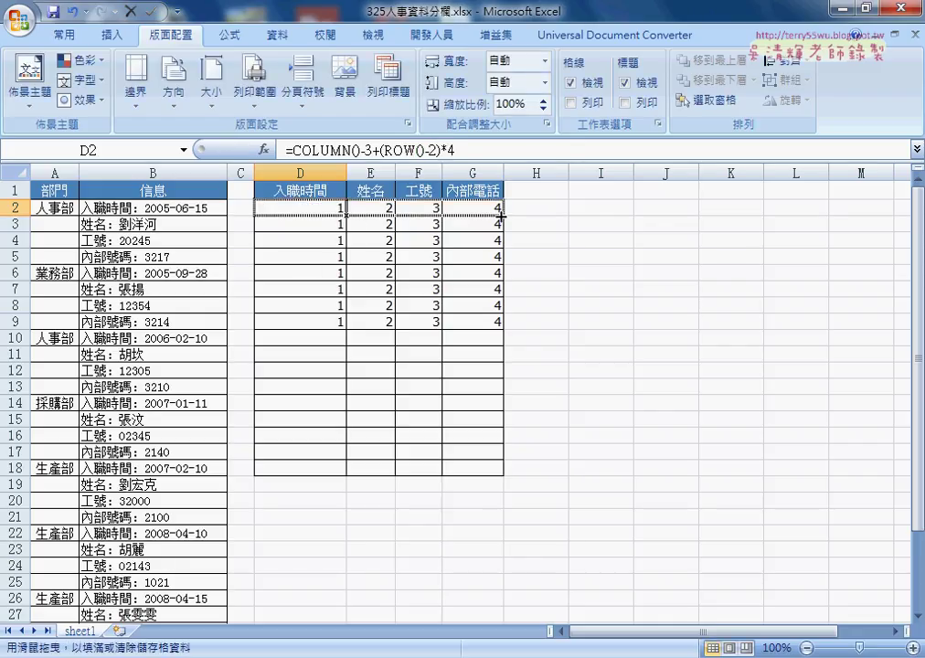
- Fill the D2:G2 formulas down to row 9 so the cells number 1 to 32
{"action": "left_click", "coordinate": [498, 208], "text": "shift"}
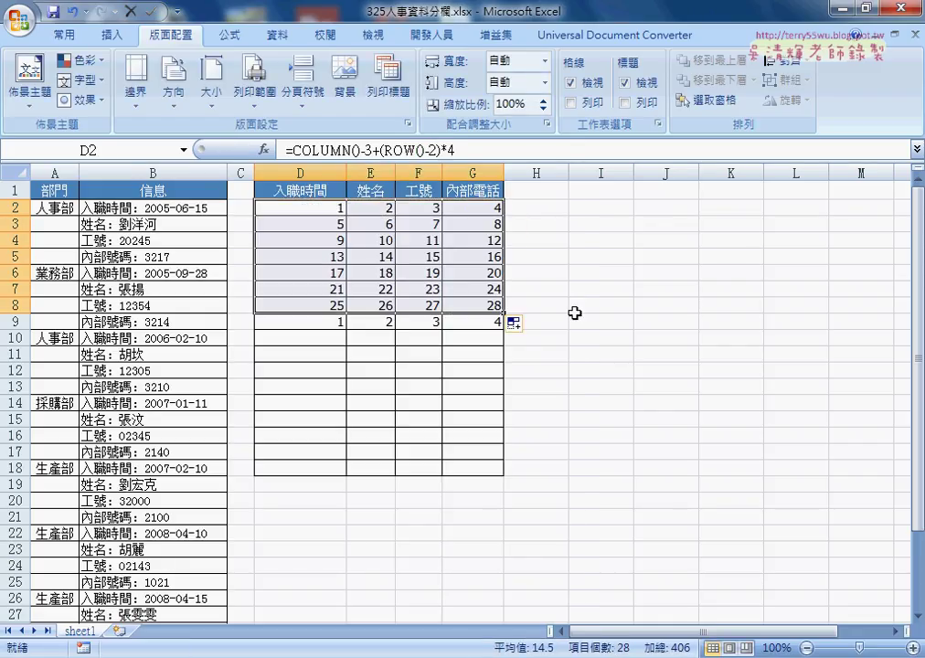
{"action": "left_click_drag", "start_coordinate": [505, 216], "coordinate": [504, 323]}
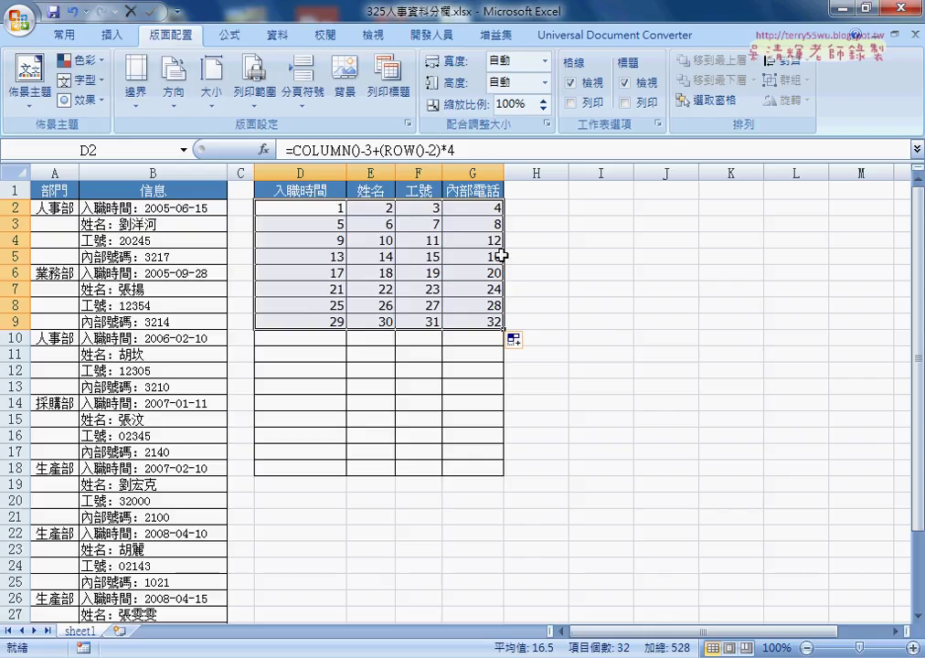
{"action": "left_click", "coordinate": [323, 208]}
- Cut the offset expression out of D2's formula and insert the array form of INDEX
{"action": "left_click_drag", "start_coordinate": [294, 149], "coordinate": [455, 150]}
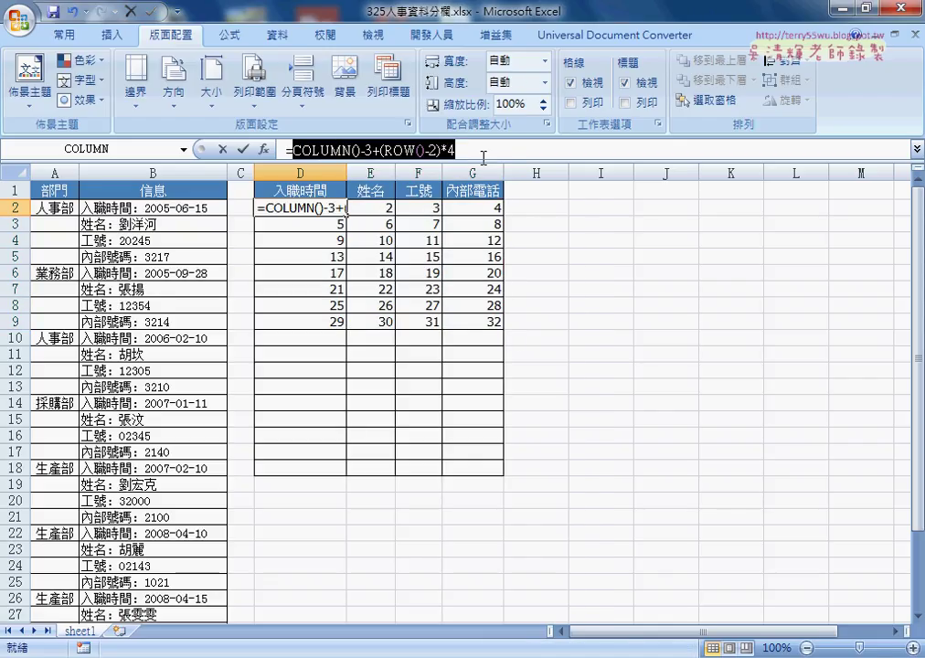
{"action": "right_click", "coordinate": [412, 152]}
{"action": "left_click", "coordinate": [458, 167]}
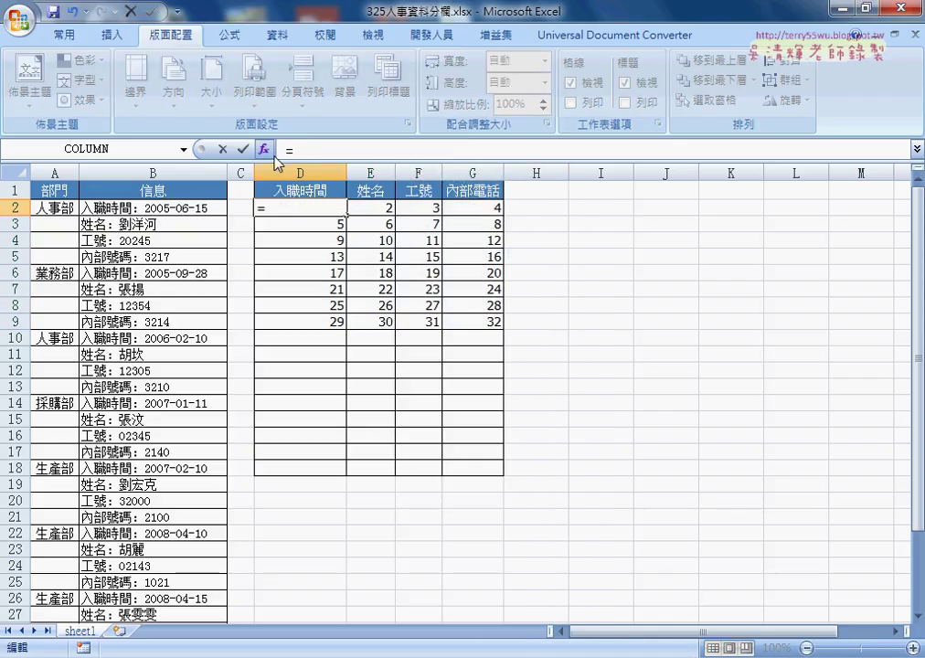
{"action": "left_click", "coordinate": [263, 149]}
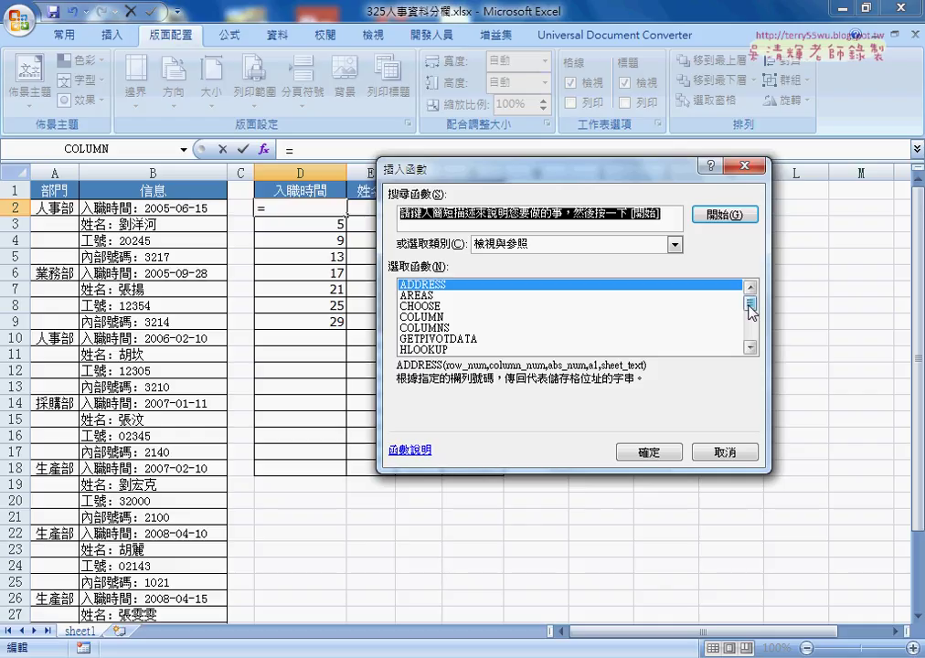
{"action": "left_click_drag", "start_coordinate": [751, 305], "coordinate": [750, 318]}
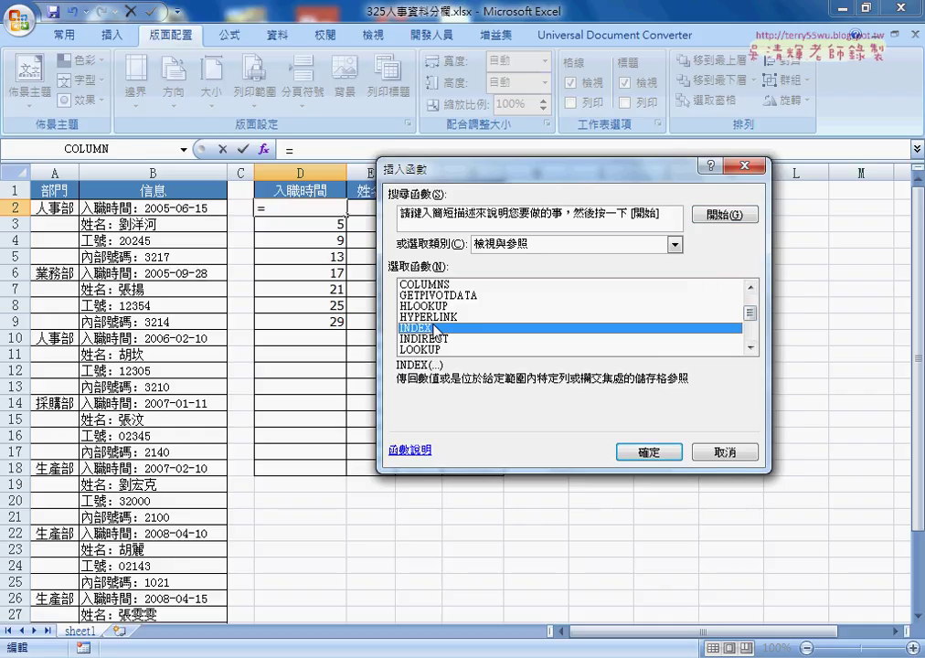
{"action": "double_click", "coordinate": [449, 329]}
{"action": "double_click", "coordinate": [485, 314]}
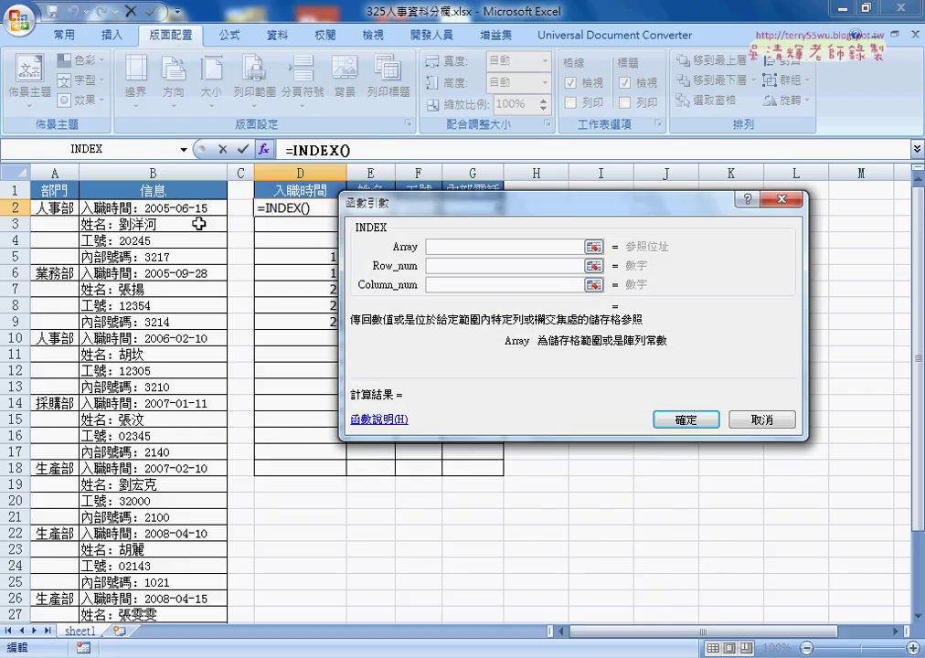
- Set INDEX's array to $B$2:$B$33, row to the pasted offset expression, and column to 1
{"action": "mouse_move", "coordinate": [146, 208]}
{"action": "left_mouse_down"}
{"action": "mouse_move", "coordinate": [165, 655]}
{"action": "mouse_move", "coordinate": [176, 562]}
{"action": "left_mouse_up"}
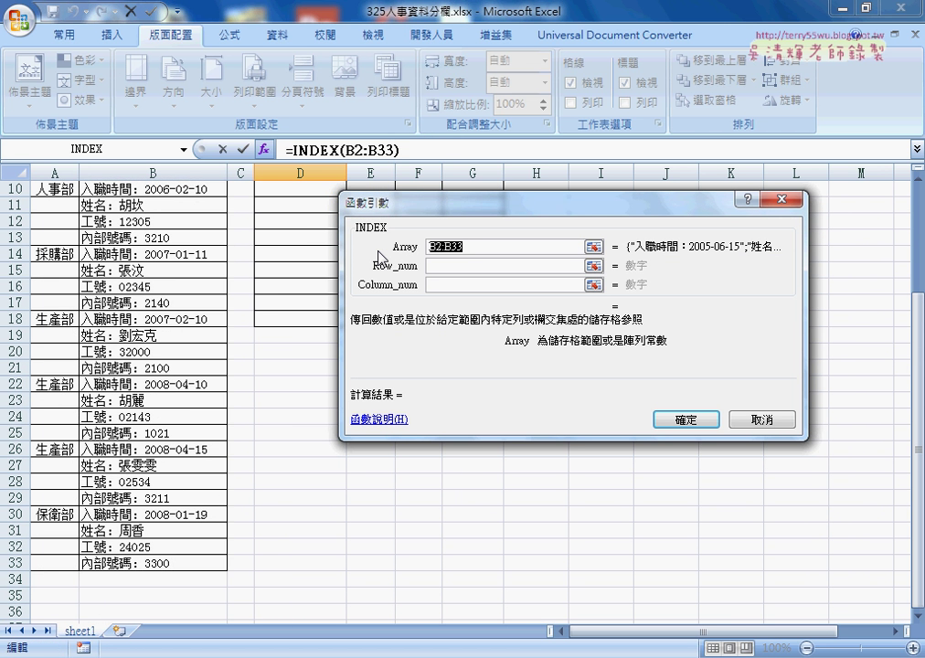
{"action": "key", "text": "F4"}
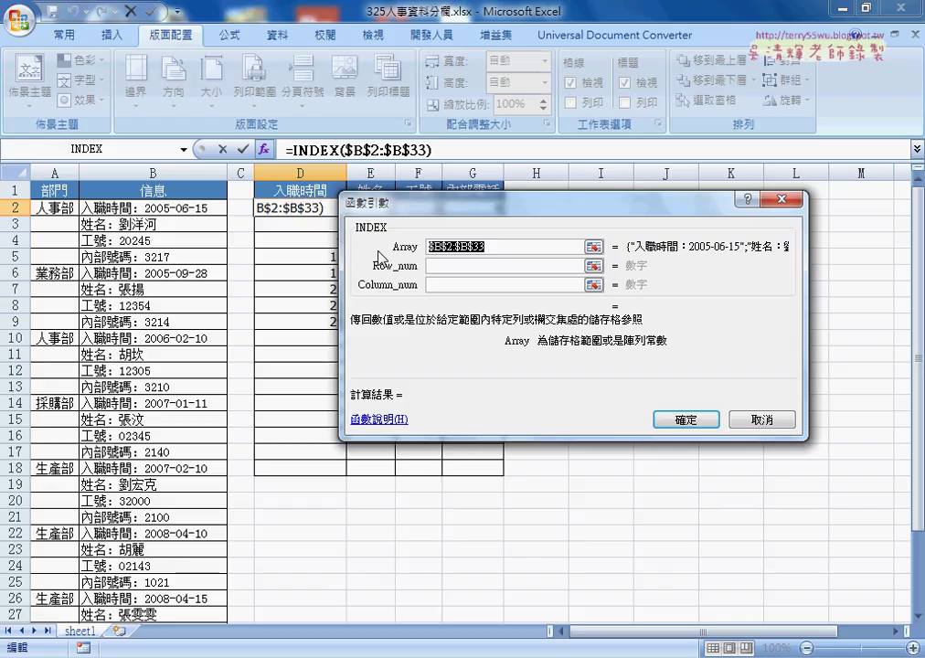
{"action": "left_click", "coordinate": [446, 266]}
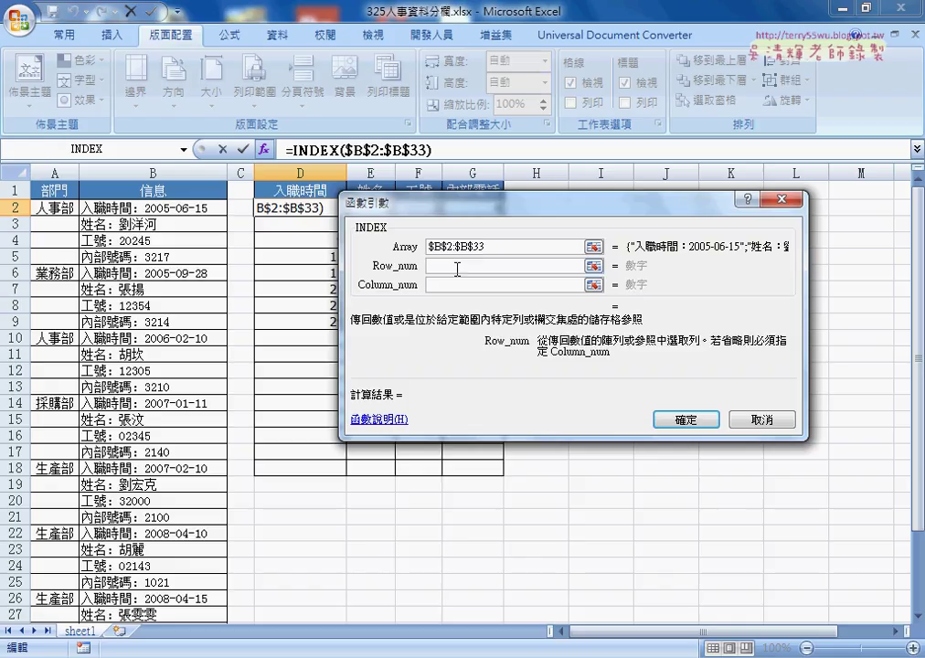
{"action": "right_click", "coordinate": [466, 272]}
{"action": "left_click", "coordinate": [495, 325]}
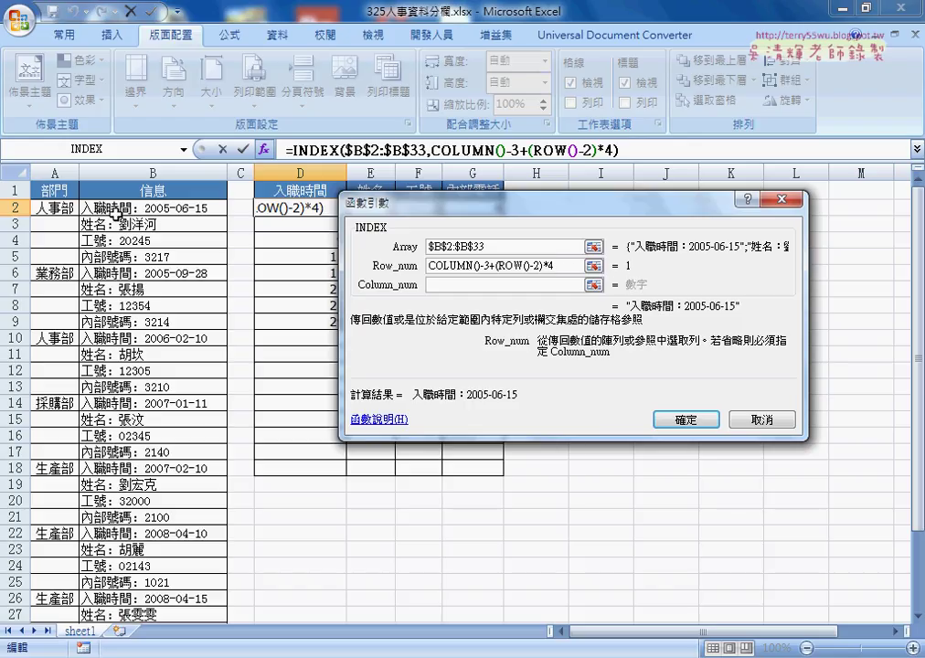
{"action": "left_click", "coordinate": [450, 287]}
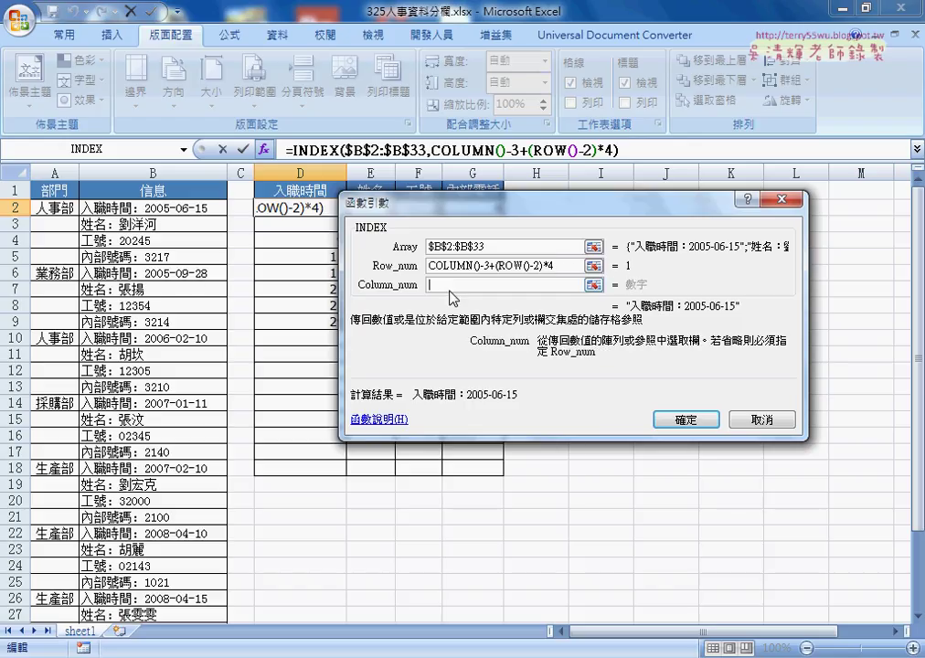
{"action": "type", "text": "1"}
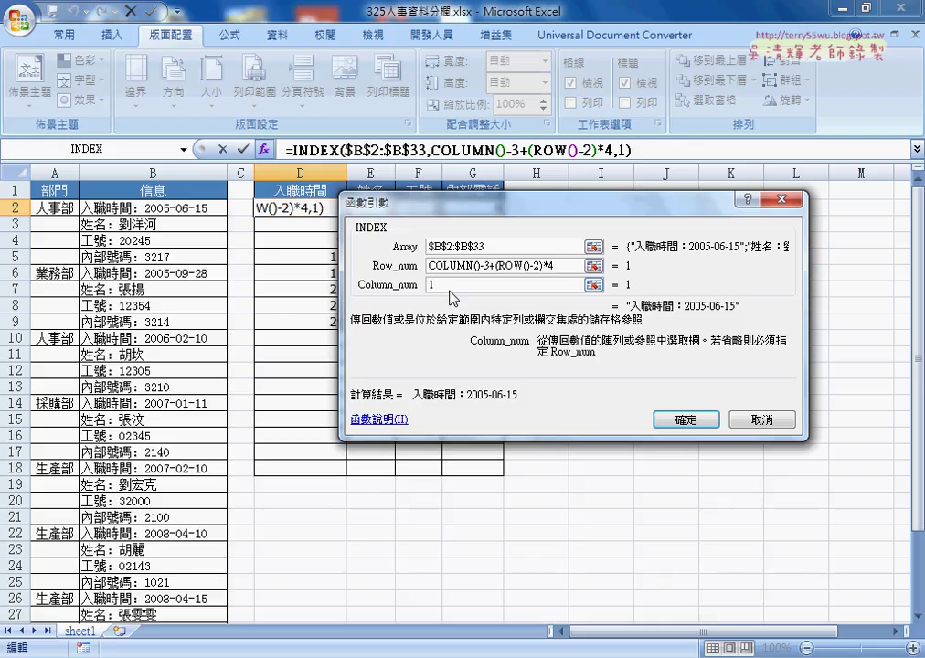
{"action": "key", "text": "ctrl+Return"}
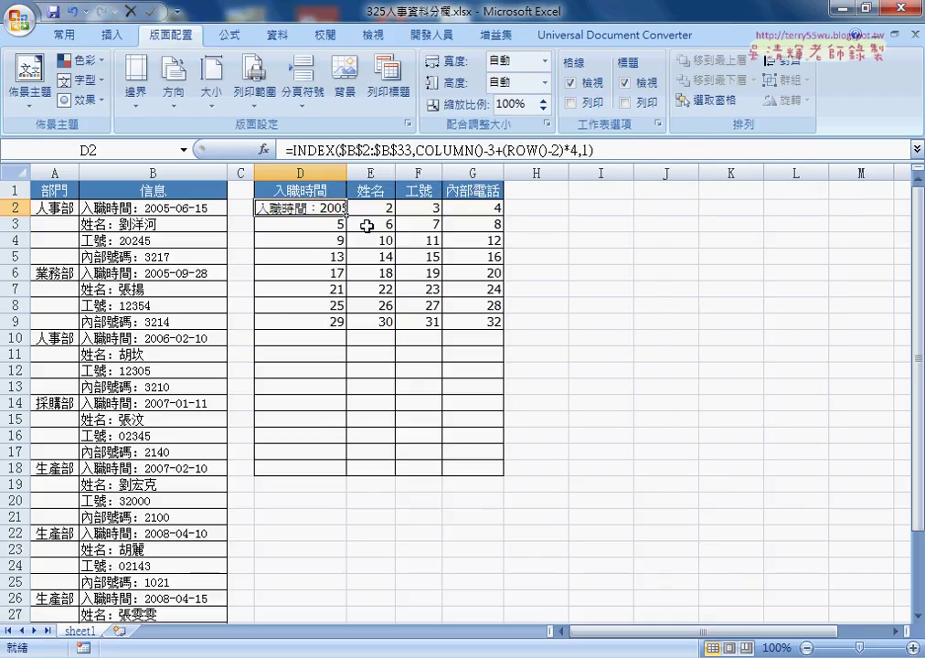
- Fill the INDEX formula through D2:G9, then widen columns D–G to fit the hire dates, names, numbers and extensions
{"action": "mouse_move", "coordinate": [343, 209]}
{"action": "left_mouse_down"}
{"action": "mouse_move", "coordinate": [505, 213]}
{"action": "mouse_move", "coordinate": [505, 322]}
{"action": "left_mouse_up"}
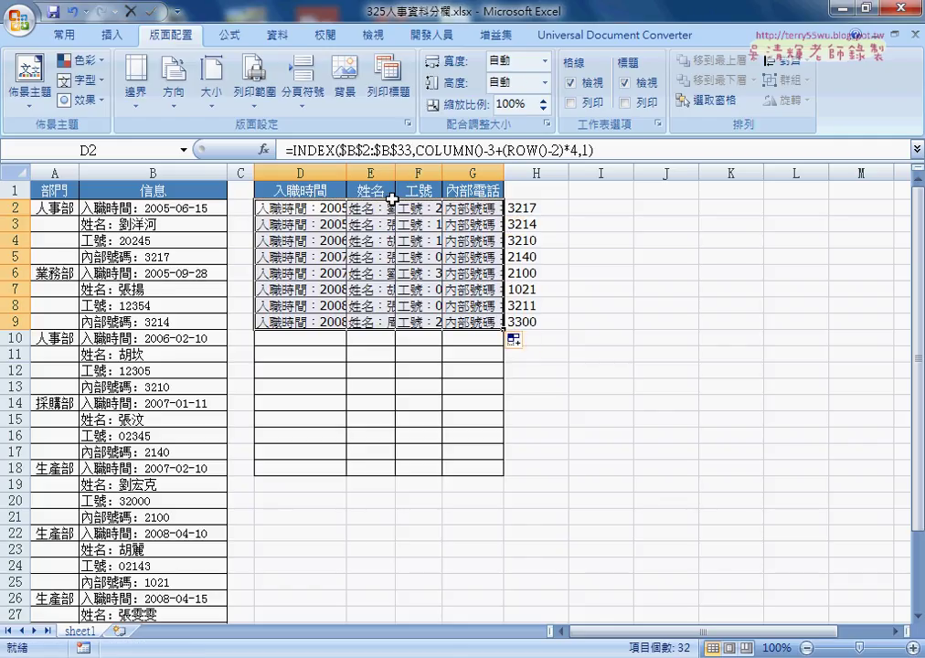
{"action": "double_click", "coordinate": [346, 173]}
{"action": "left_click_drag", "start_coordinate": [450, 173], "coordinate": [577, 176]}
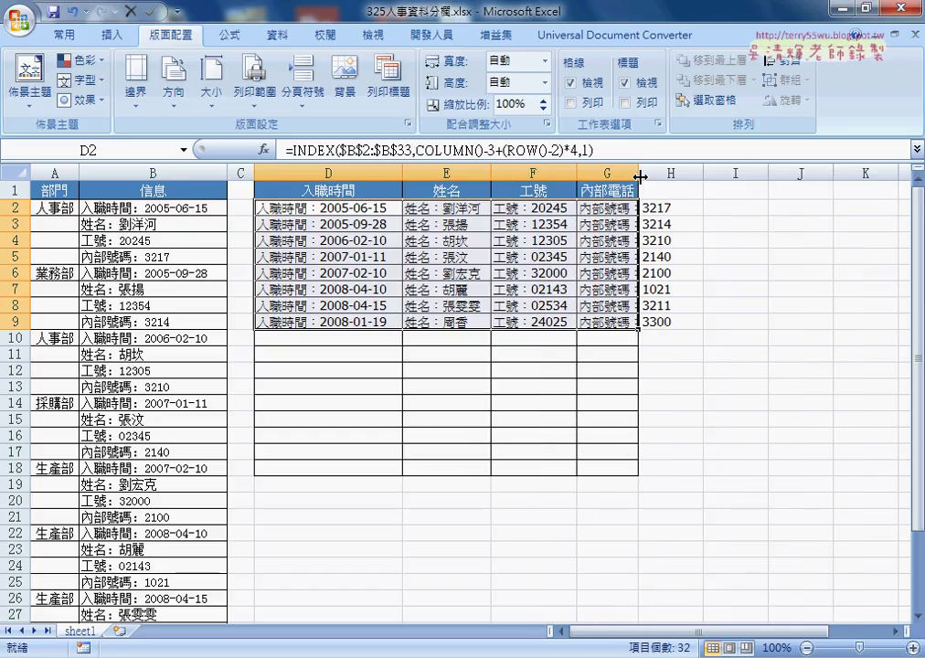
{"action": "double_click", "coordinate": [639, 177]}
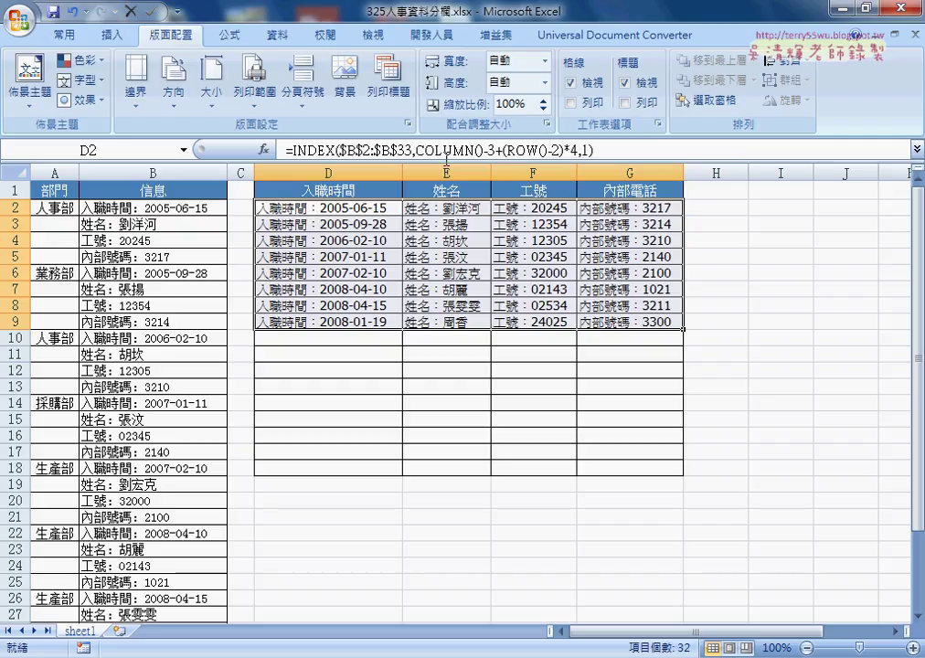
{"action": "left_click_drag", "start_coordinate": [416, 150], "coordinate": [578, 150]}
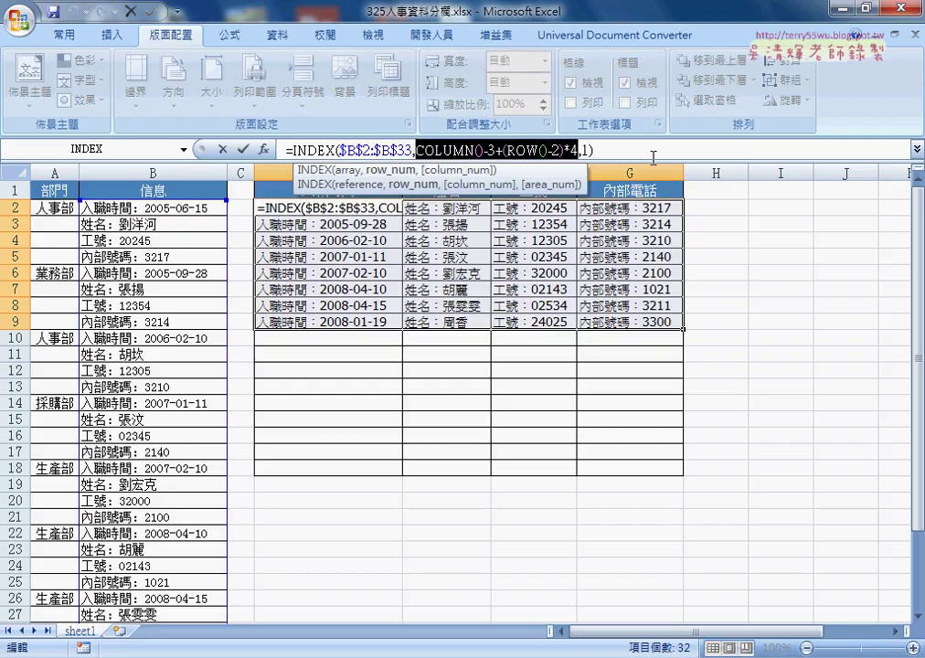